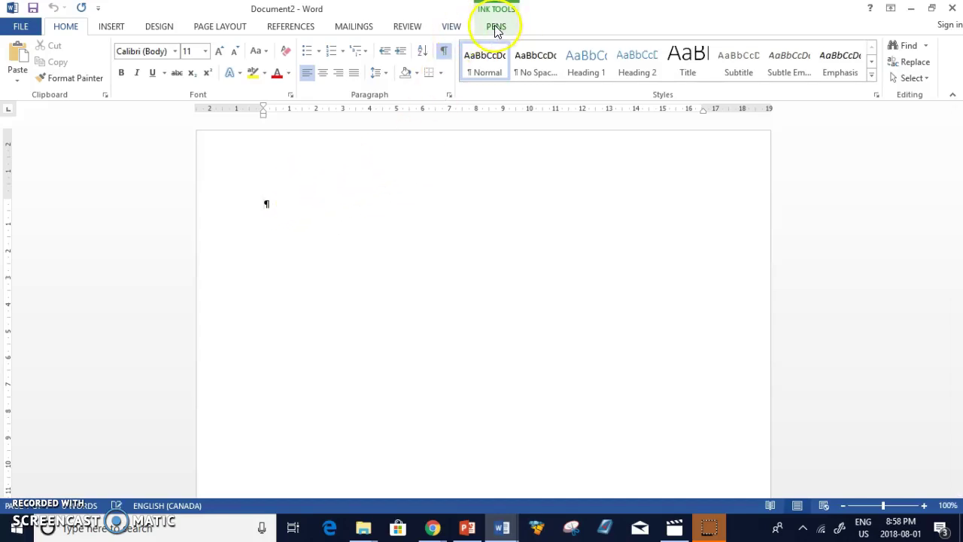
# Step: Turn on the Ink Tools pens and set the pen thickness to 1 pt
pyautogui.click(496, 29)
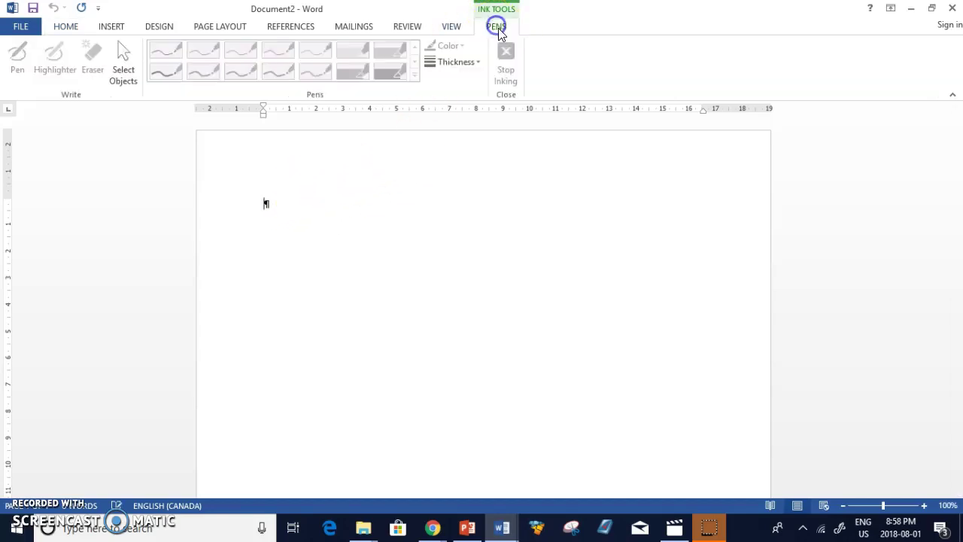
pyautogui.click(469, 64)
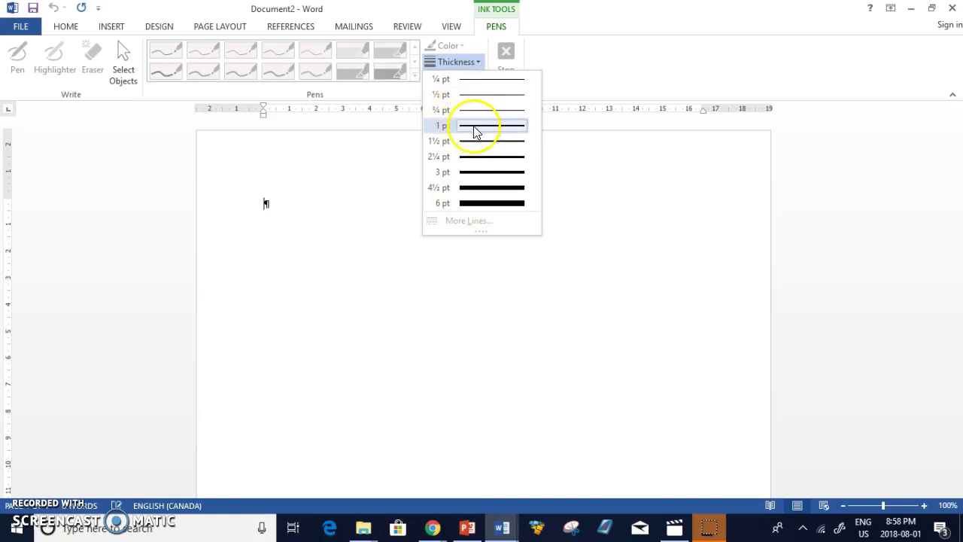
pyautogui.click(475, 128)
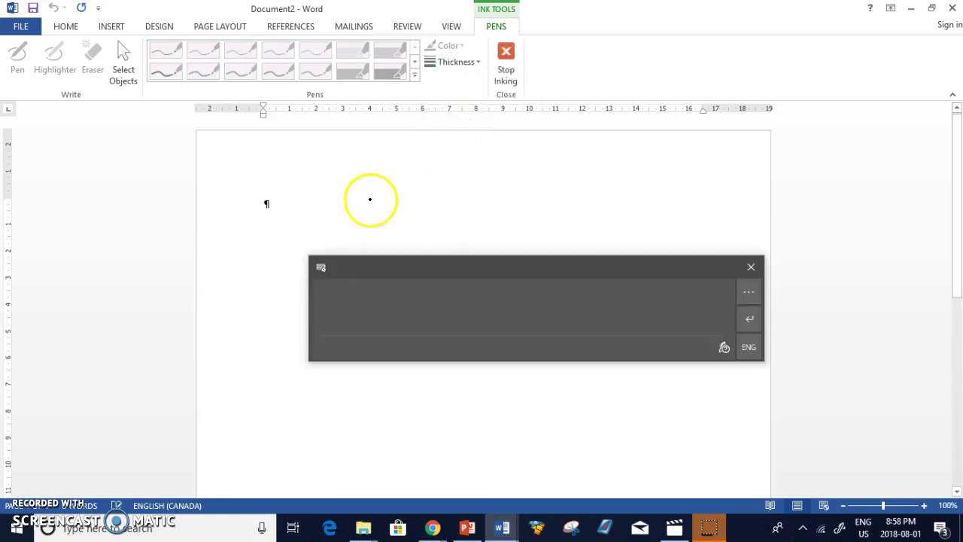
# Step: Close the handwriting input panel covering the blank document
pyautogui.click(747, 267)
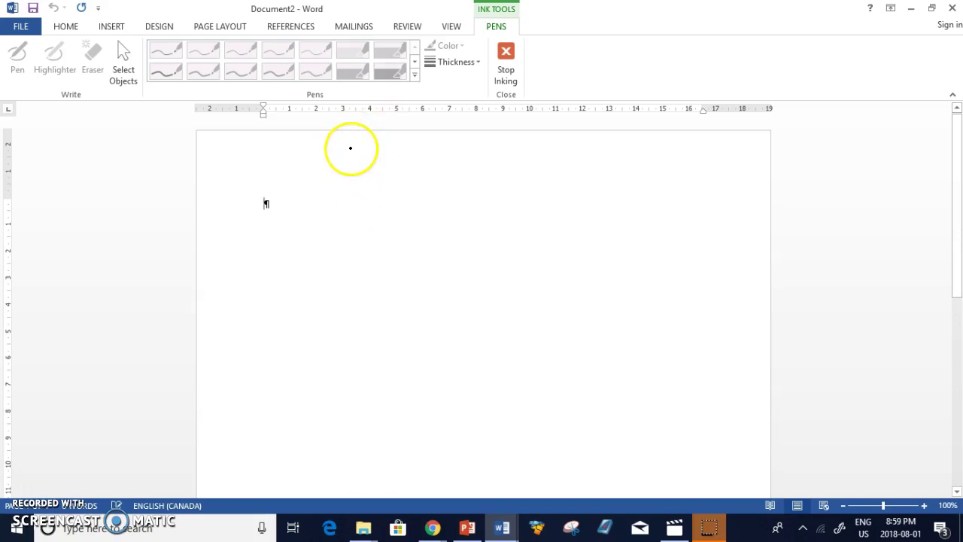
# Step: Handwrite t1 = 2, t2 = and t3 = 8 on three lines down the page
pyautogui.moveTo(350, 149)
pyautogui.mouseDown()
pyautogui.moveTo(370, 187)
pyautogui.moveTo(356, 237)
pyautogui.moveTo(380, 246)
pyautogui.moveTo(360, 296)
pyautogui.mouseUp()
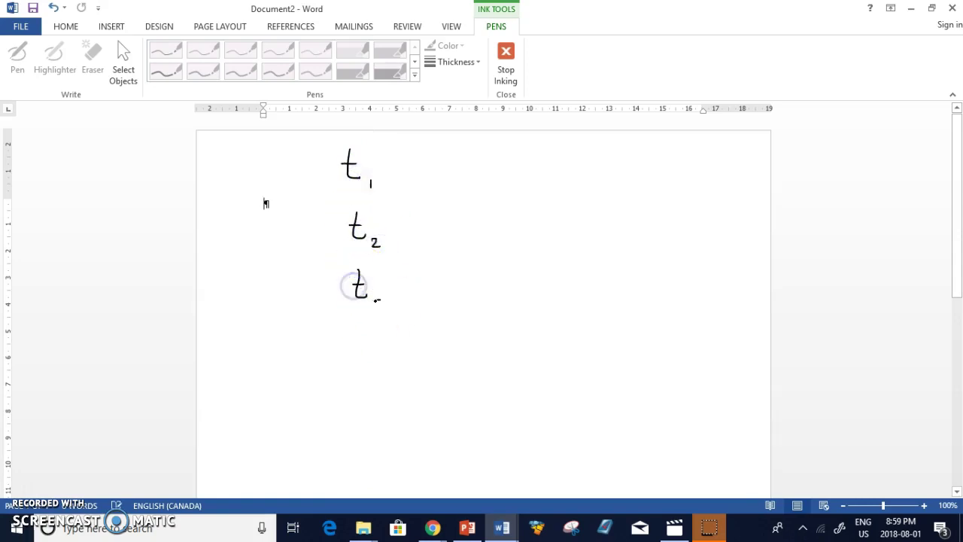
pyautogui.moveTo(403, 162); pyautogui.dragTo(462, 173)
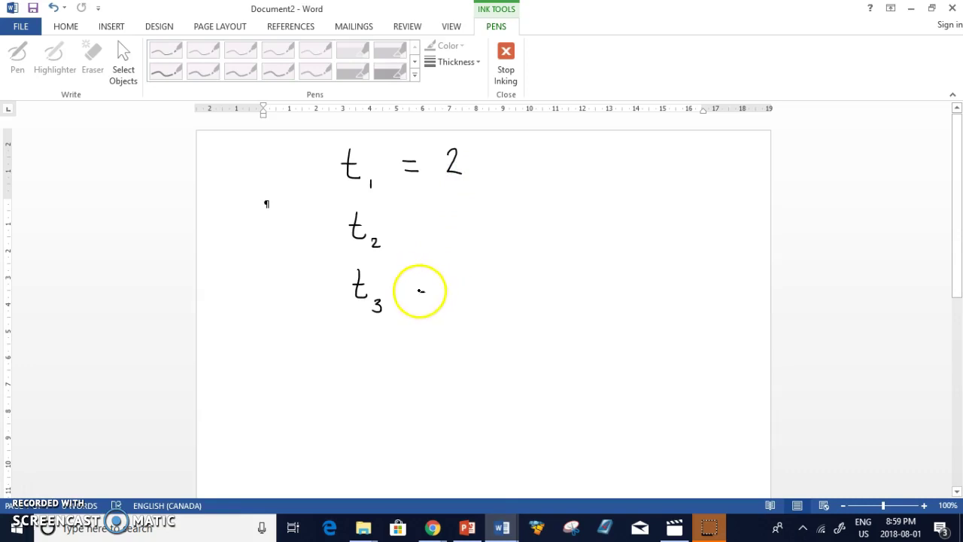
pyautogui.moveTo(421, 290); pyautogui.dragTo(428, 292)
pyautogui.moveTo(418, 300); pyautogui.dragTo(461, 280)
pyautogui.click(452, 295)
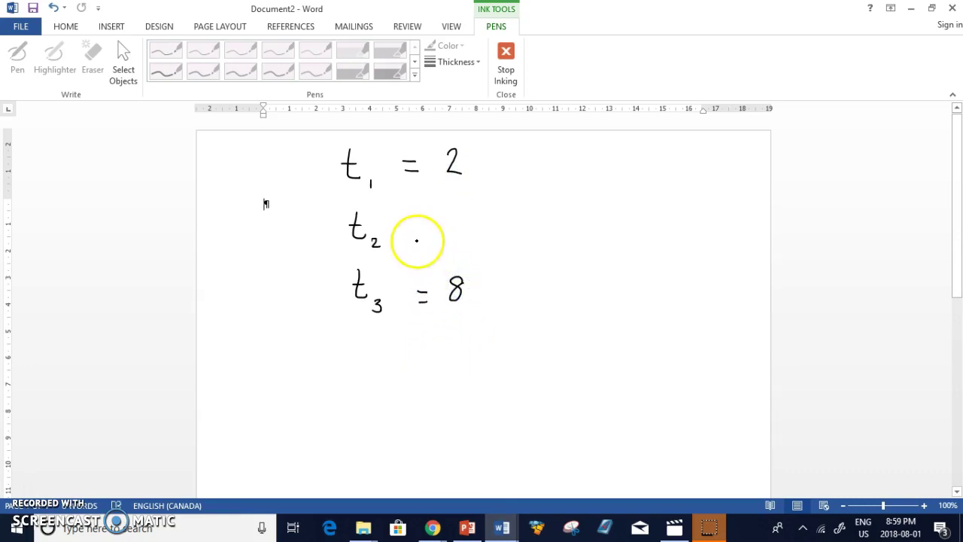
pyautogui.moveTo(408, 227); pyautogui.dragTo(418, 234)
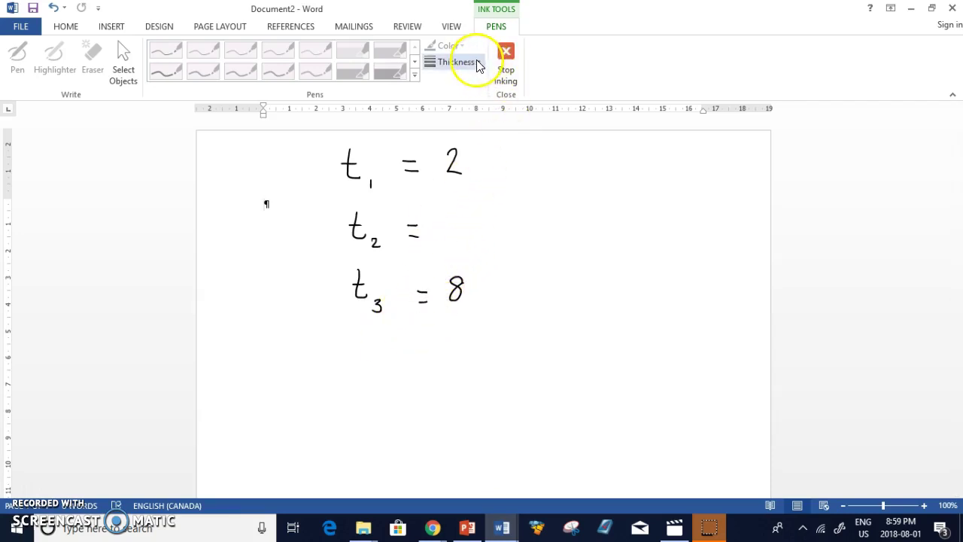
pyautogui.click(455, 50)
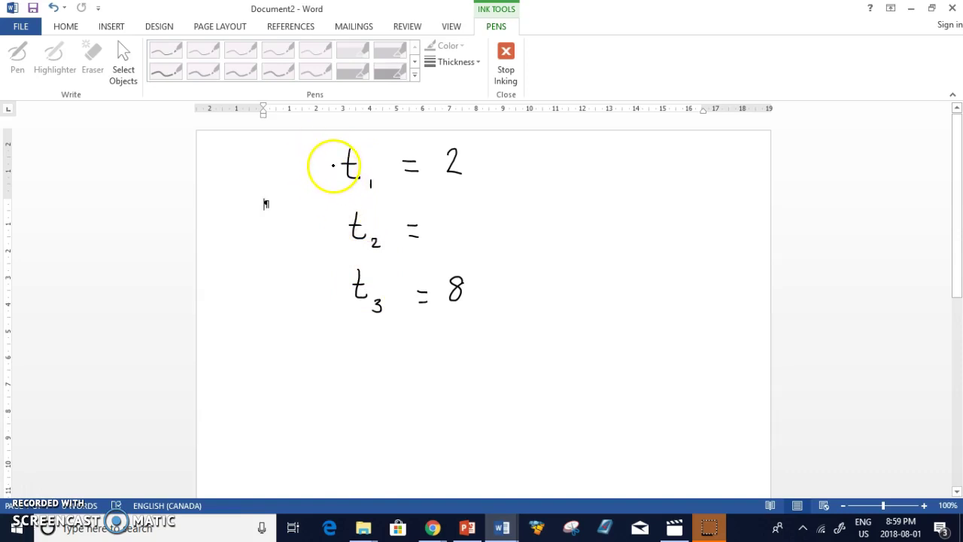
# Step: Draw curved arrows from t1 to t2 and t2 to t3, each labelled 'x __'
pyautogui.moveTo(335, 167); pyautogui.dragTo(322, 169)
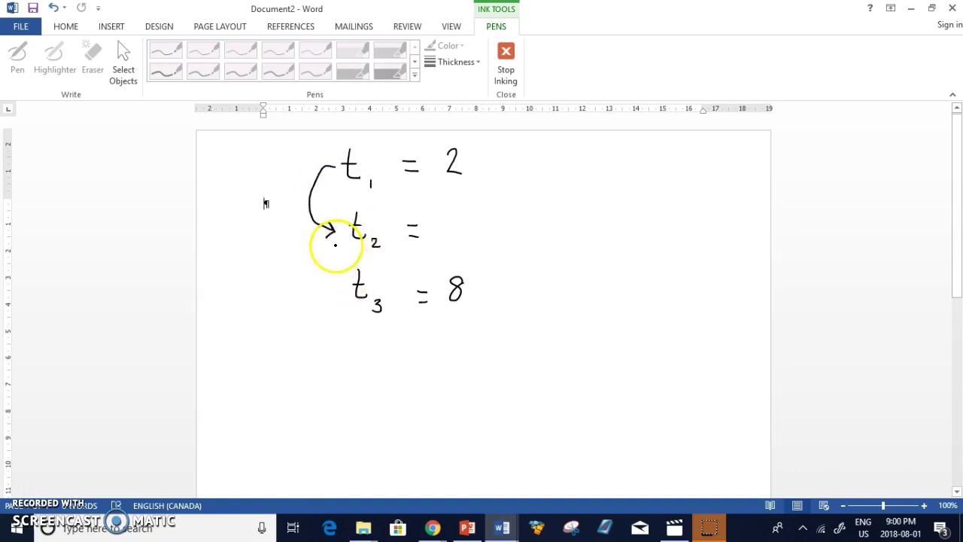
pyautogui.moveTo(338, 248); pyautogui.dragTo(316, 264)
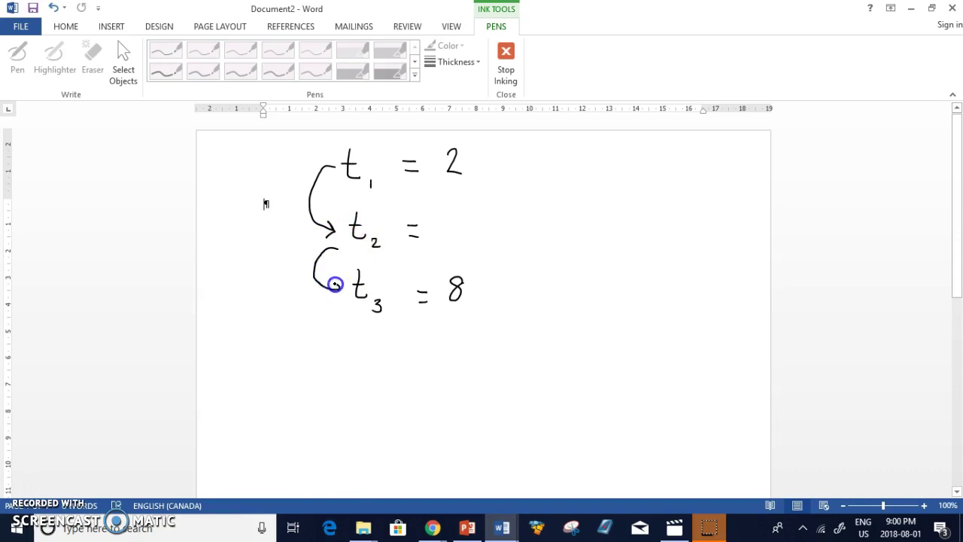
pyautogui.moveTo(339, 297); pyautogui.dragTo(339, 297)
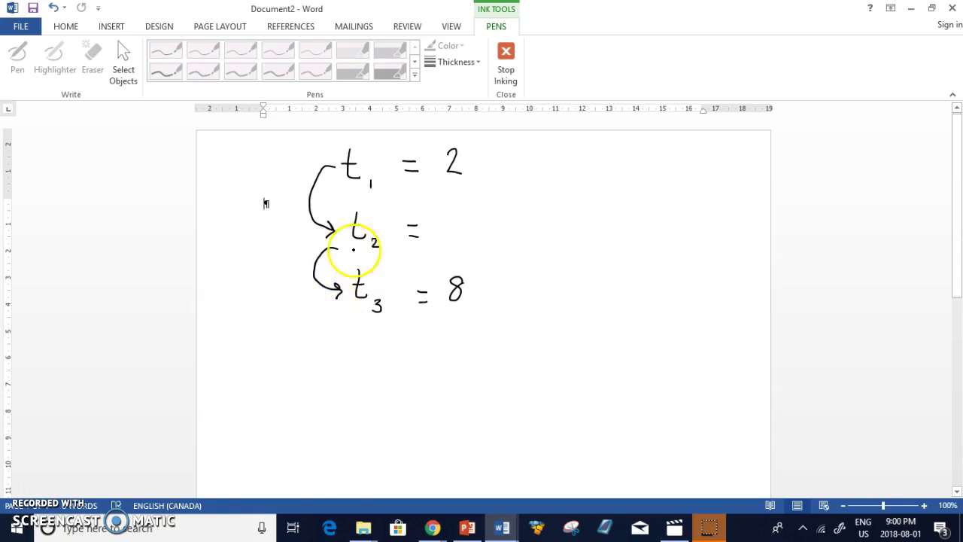
pyautogui.moveTo(256, 173); pyautogui.dragTo(293, 188)
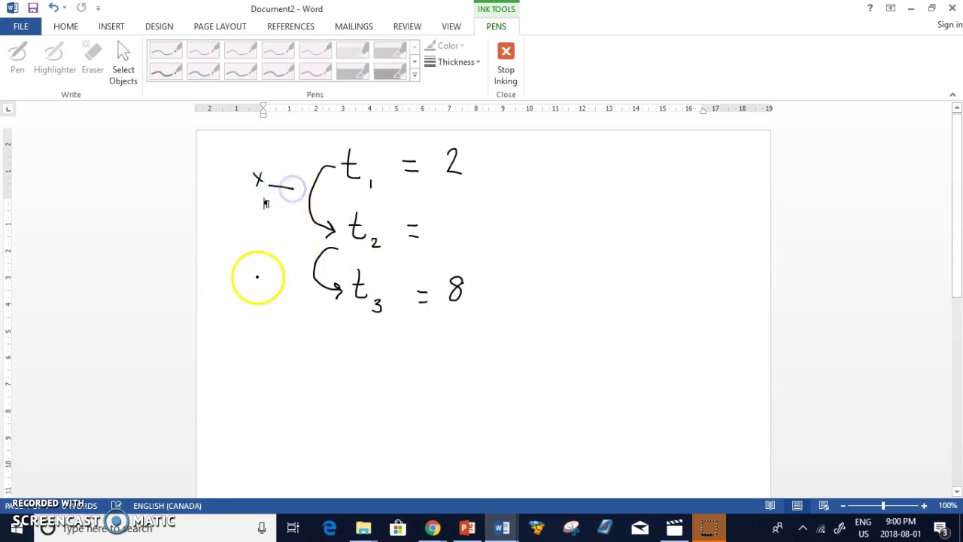
pyautogui.moveTo(254, 273); pyautogui.dragTo(264, 281)
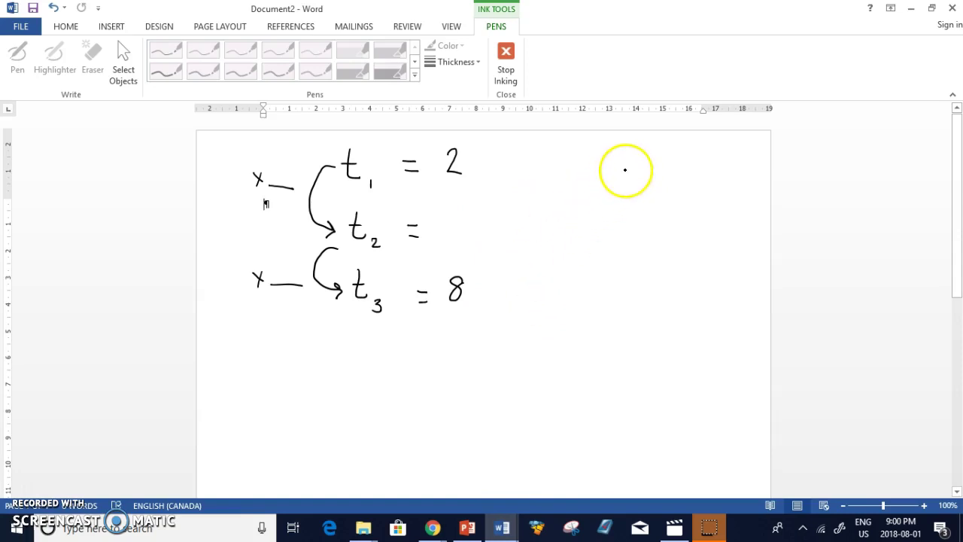
# Step: Write the working 8/2 = 4 beside the terms and circle the 4
pyautogui.moveTo(625, 168); pyautogui.dragTo(622, 184)
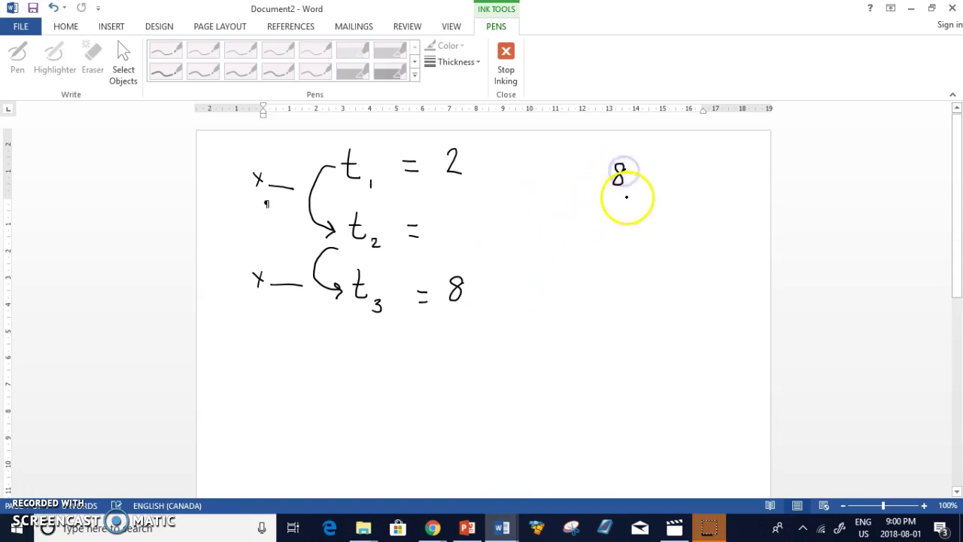
pyautogui.moveTo(604, 194)
pyautogui.mouseDown()
pyautogui.moveTo(629, 194)
pyautogui.moveTo(626, 219)
pyautogui.moveTo(650, 203)
pyautogui.mouseUp()
pyautogui.moveTo(641, 197); pyautogui.dragTo(680, 196)
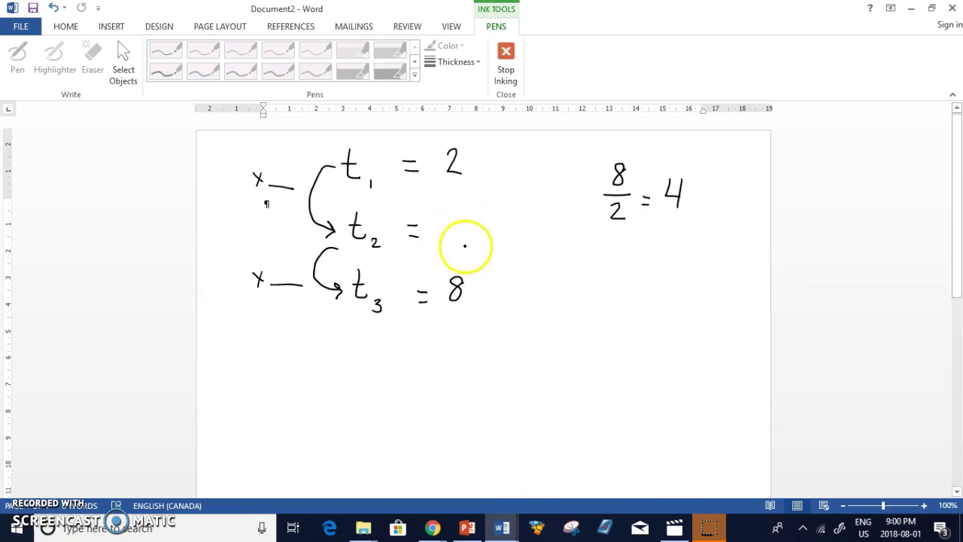
pyautogui.moveTo(699, 169); pyautogui.dragTo(691, 159)
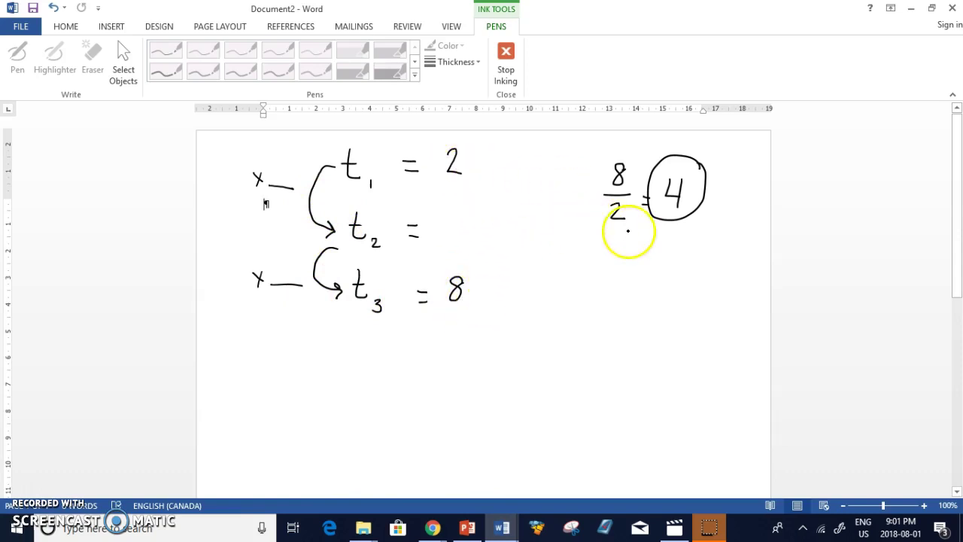
# Step: Write √4 = 2 = r to give the common ratio
pyautogui.moveTo(648, 256); pyautogui.dragTo(663, 270)
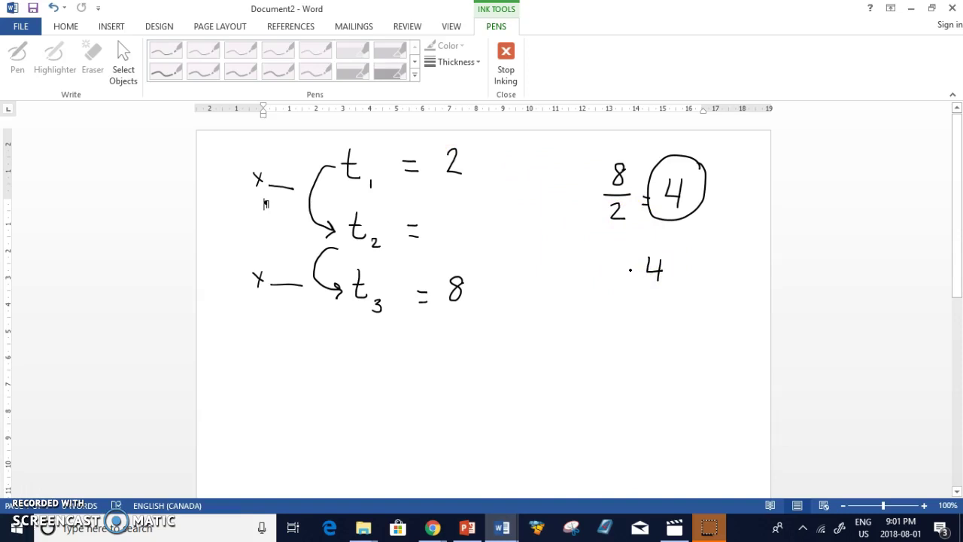
pyautogui.moveTo(621, 261)
pyautogui.mouseDown()
pyautogui.moveTo(631, 269)
pyautogui.moveTo(676, 250)
pyautogui.mouseUp()
pyautogui.moveTo(628, 301)
pyautogui.mouseDown()
pyautogui.moveTo(669, 315)
pyautogui.moveTo(651, 331)
pyautogui.mouseUp()
pyautogui.moveTo(642, 338); pyautogui.dragTo(676, 331)
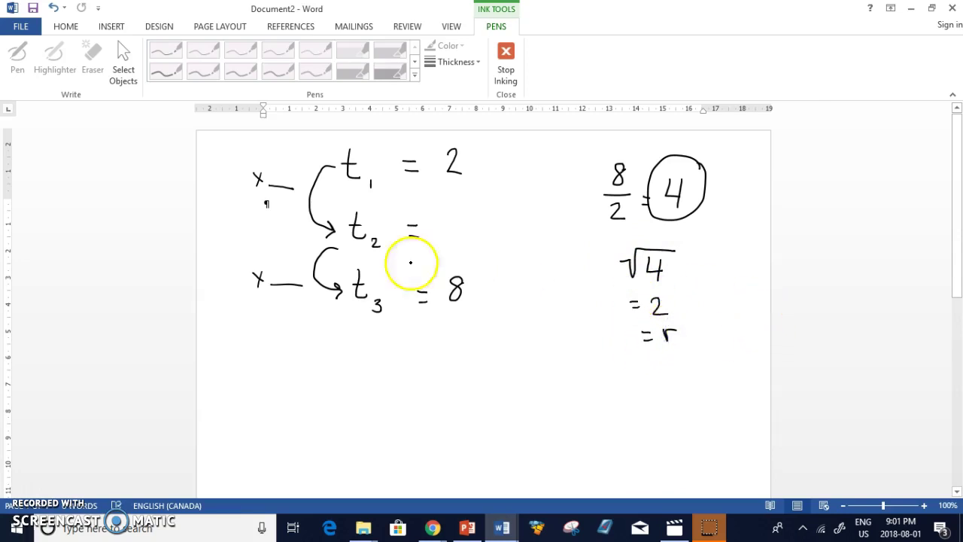
# Step: Fill both multiplier blanks with 2 and complete t2 = 4
pyautogui.moveTo(278, 163)
pyautogui.mouseDown()
pyautogui.moveTo(286, 156)
pyautogui.moveTo(296, 180)
pyautogui.mouseUp()
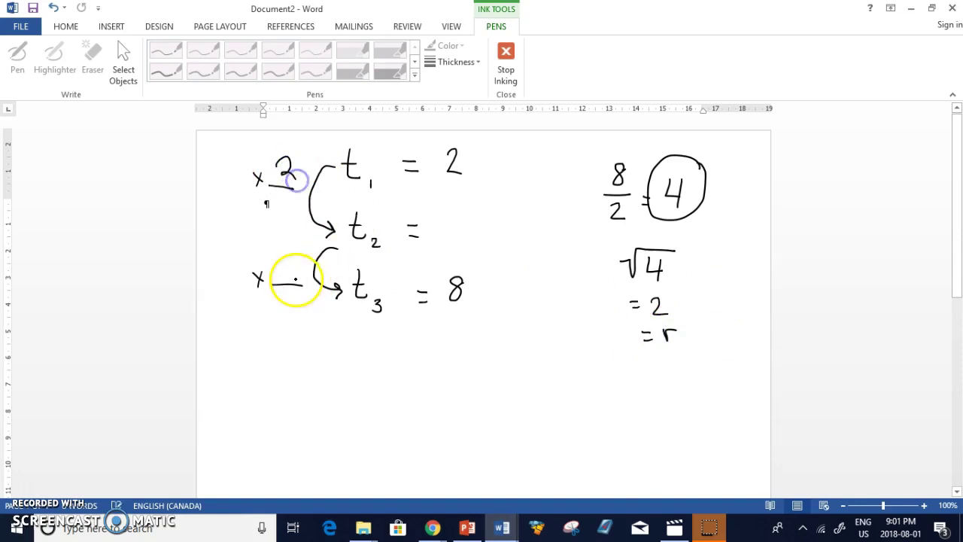
pyautogui.moveTo(278, 261); pyautogui.dragTo(298, 278)
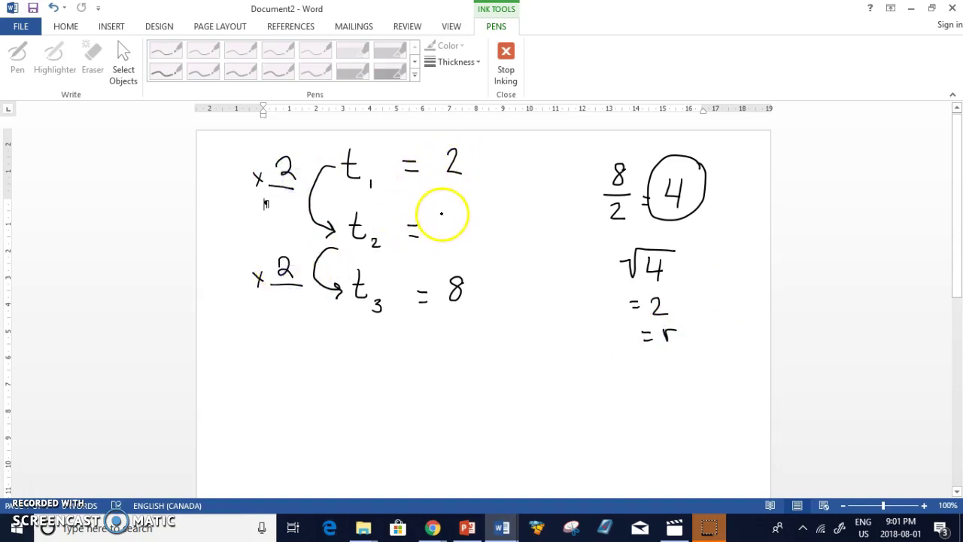
pyautogui.moveTo(441, 216); pyautogui.dragTo(452, 229)
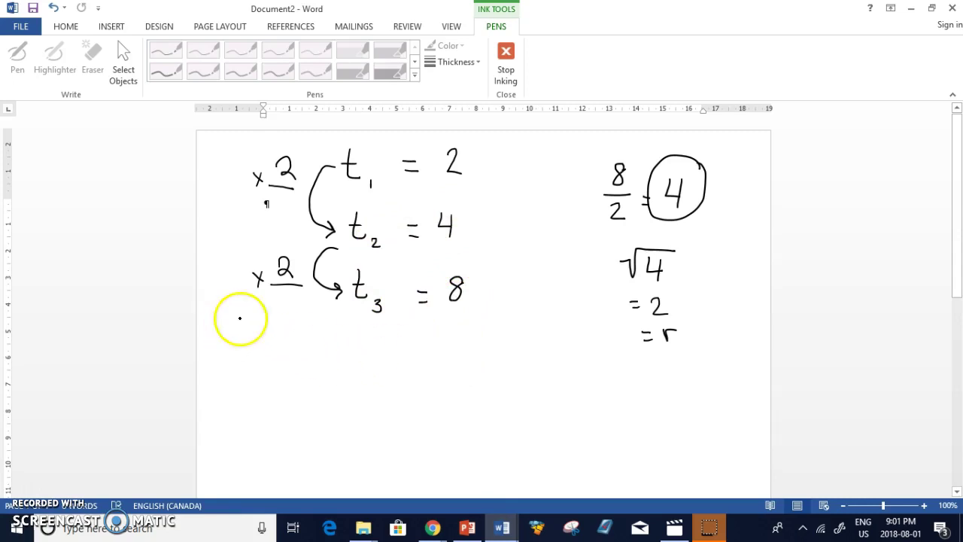
# Step: Draw a wavy divider, list t1 to t4 below it, and write t1 = 2 and t2 =
pyautogui.moveTo(236, 338); pyautogui.dragTo(330, 348)
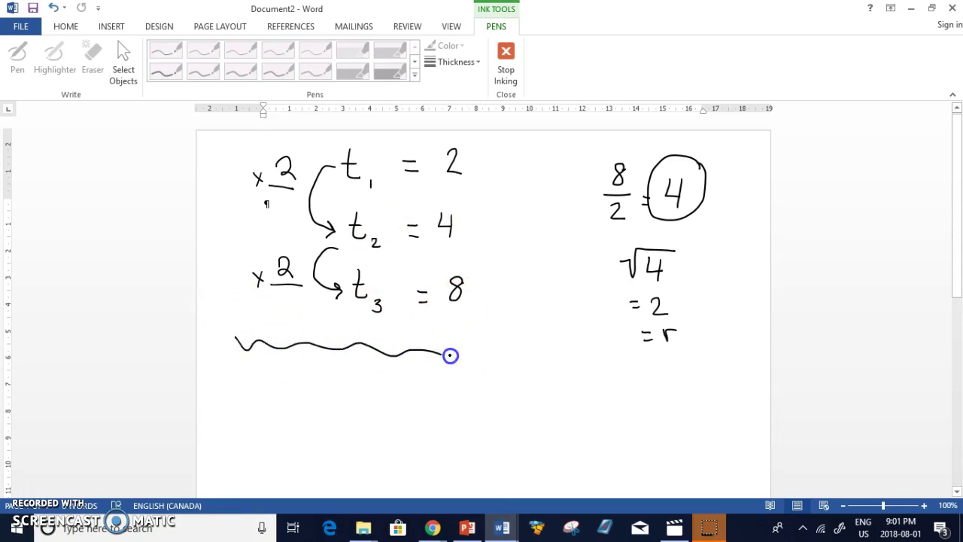
pyautogui.moveTo(572, 352); pyautogui.dragTo(766, 370)
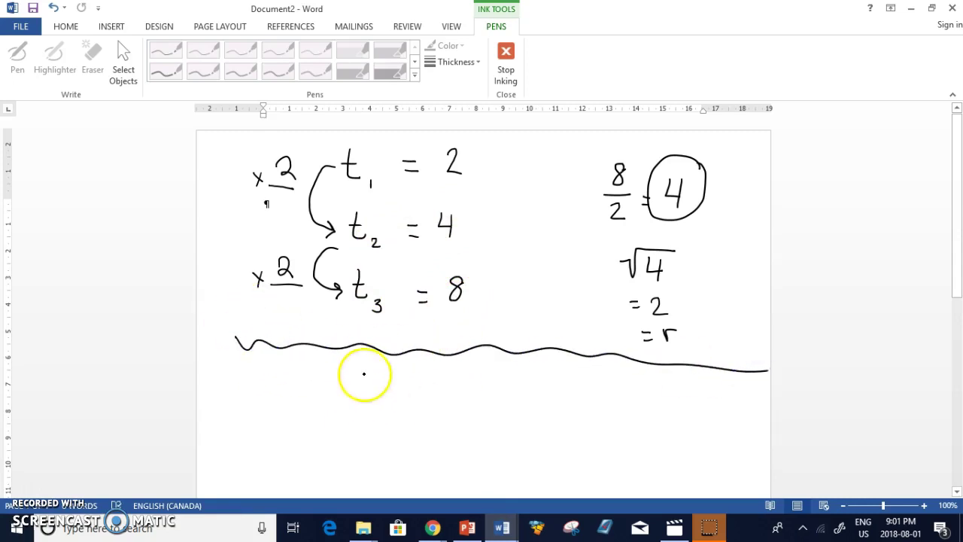
pyautogui.moveTo(339, 368)
pyautogui.mouseDown()
pyautogui.moveTo(350, 385)
pyautogui.moveTo(351, 434)
pyautogui.mouseUp()
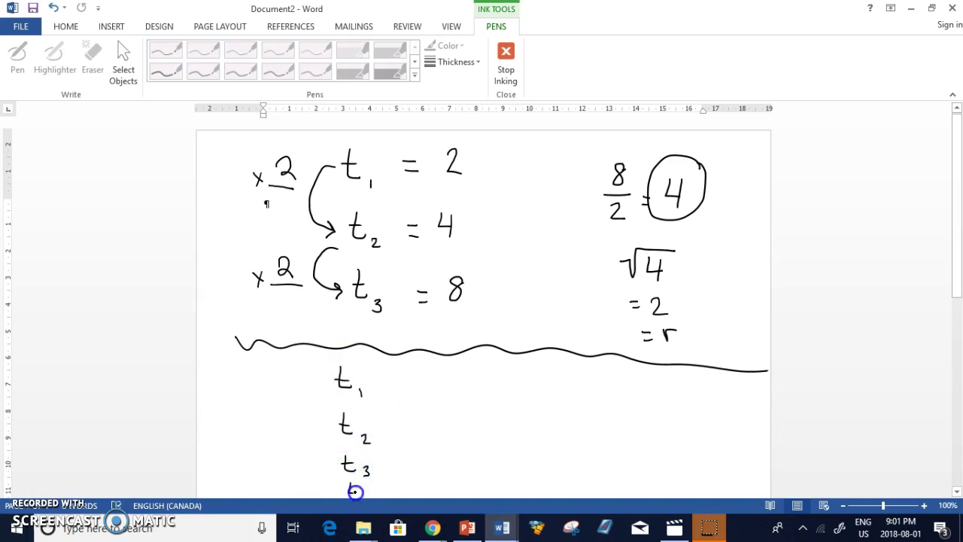
pyautogui.moveTo(368, 490); pyautogui.dragTo(371, 490)
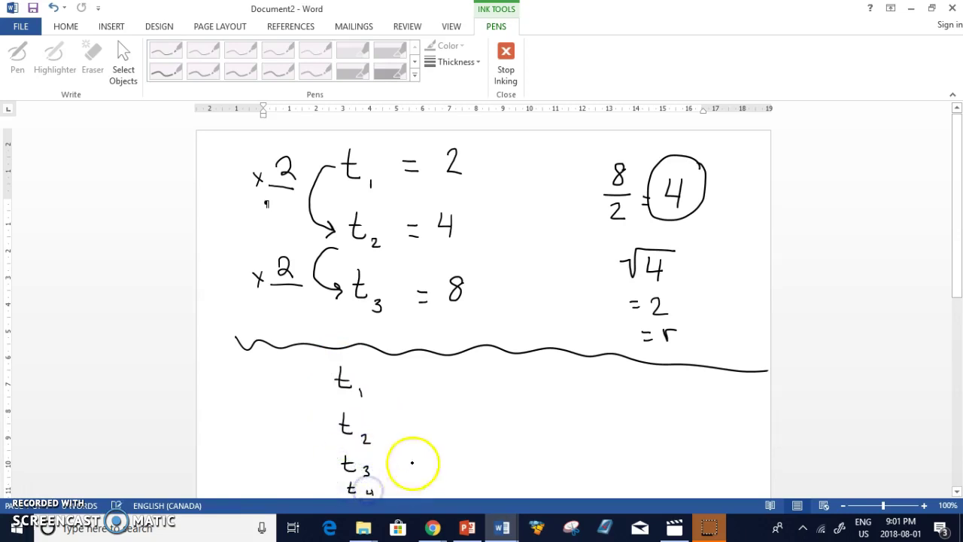
pyautogui.click(957, 493)
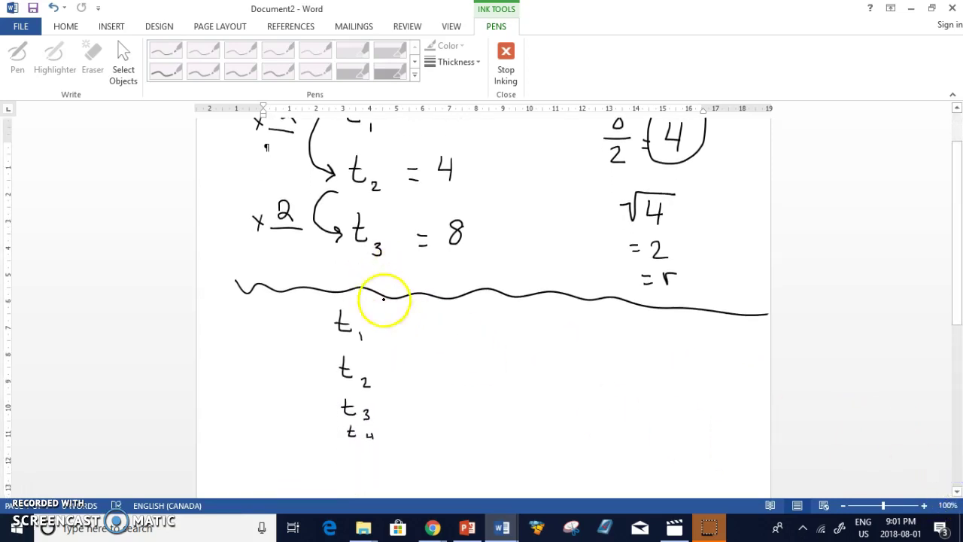
pyautogui.moveTo(388, 325); pyautogui.dragTo(397, 325)
pyautogui.moveTo(389, 329); pyautogui.dragTo(401, 331)
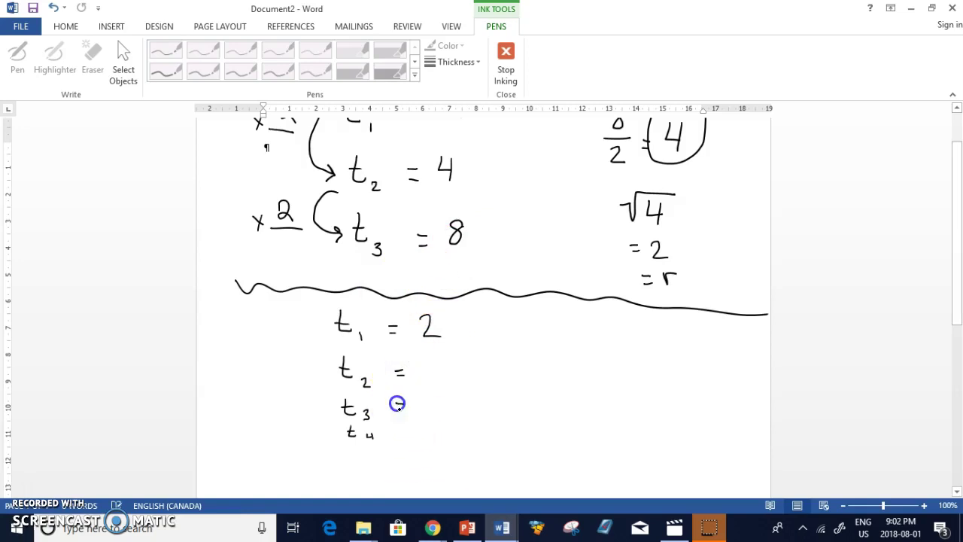
# Step: Add equals after t3 and t4, write t4 = 16, and work 16/2 = 8 on the right
pyautogui.moveTo(396, 403); pyautogui.dragTo(406, 402)
pyautogui.moveTo(396, 409)
pyautogui.mouseDown()
pyautogui.moveTo(407, 409)
pyautogui.moveTo(412, 431)
pyautogui.mouseUp()
pyautogui.moveTo(402, 438); pyautogui.dragTo(413, 437)
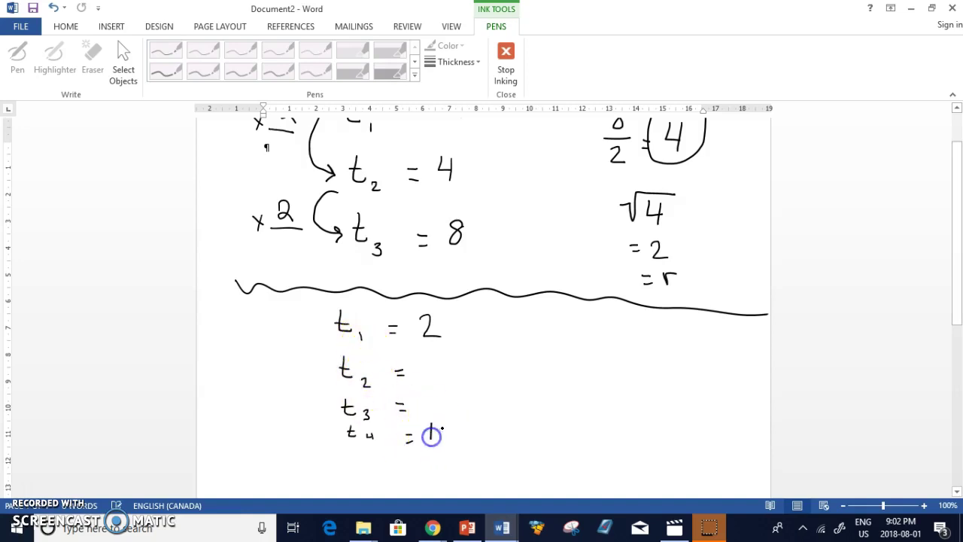
pyautogui.moveTo(451, 442); pyautogui.dragTo(454, 440)
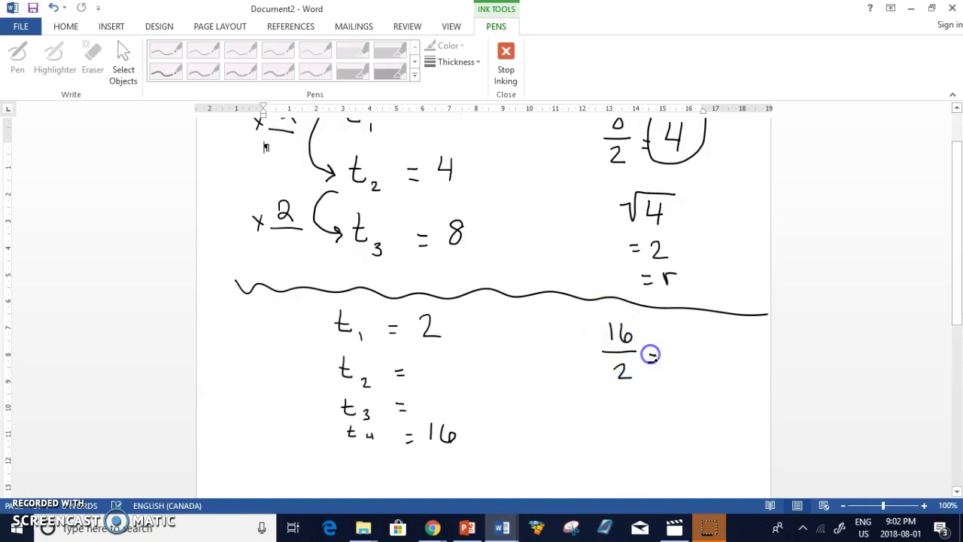
pyautogui.moveTo(647, 360); pyautogui.dragTo(657, 360)
pyautogui.moveTo(681, 352); pyautogui.dragTo(677, 361)
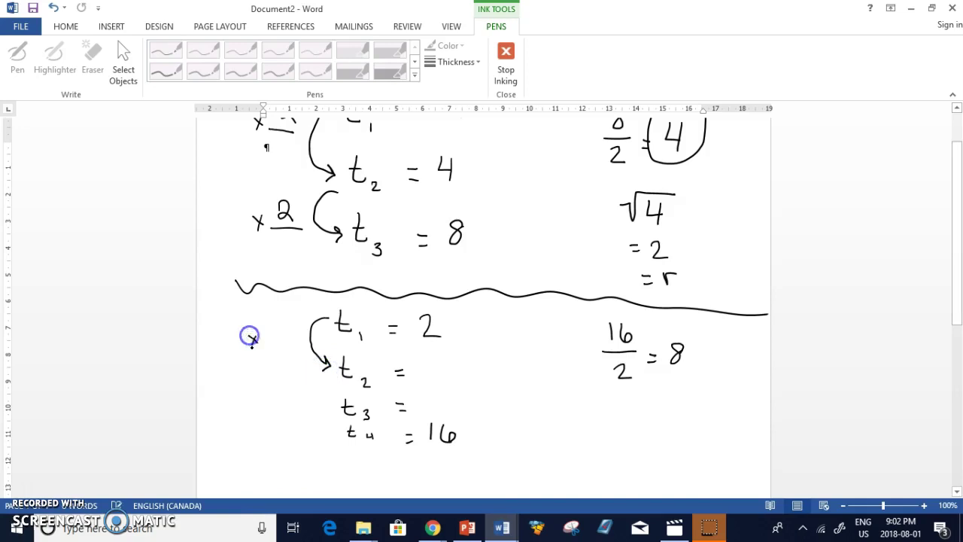
# Step: Draw the arrows into t3 and t4 with their x multiplier labels
pyautogui.moveTo(262, 345); pyautogui.dragTo(256, 346)
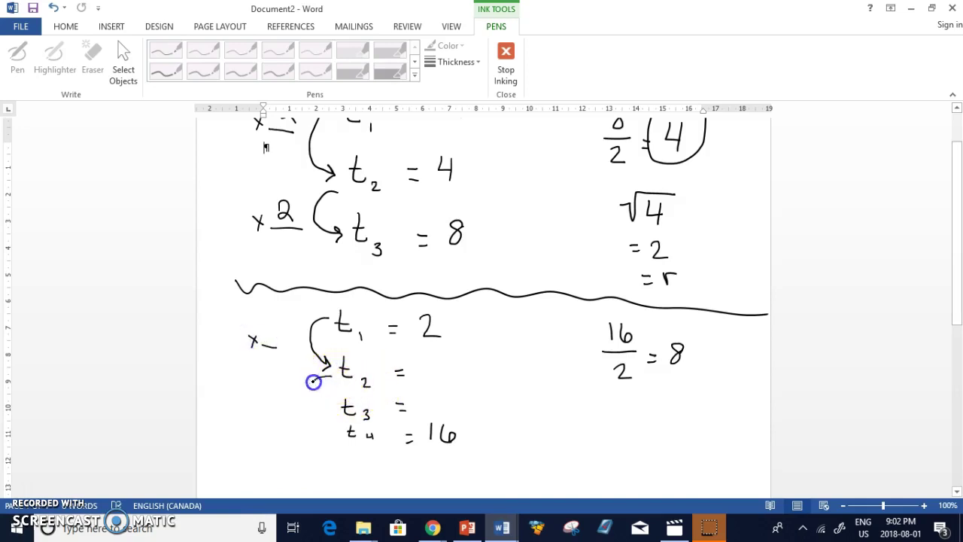
pyautogui.moveTo(326, 402); pyautogui.dragTo(332, 409)
pyautogui.moveTo(230, 394); pyautogui.dragTo(271, 402)
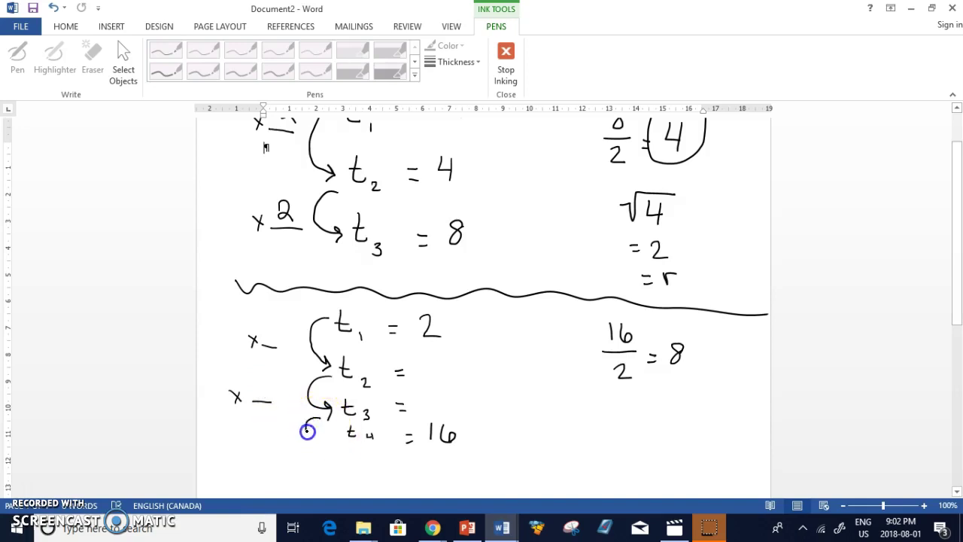
pyautogui.moveTo(323, 433); pyautogui.dragTo(324, 444)
pyautogui.moveTo(233, 430); pyautogui.dragTo(272, 438)
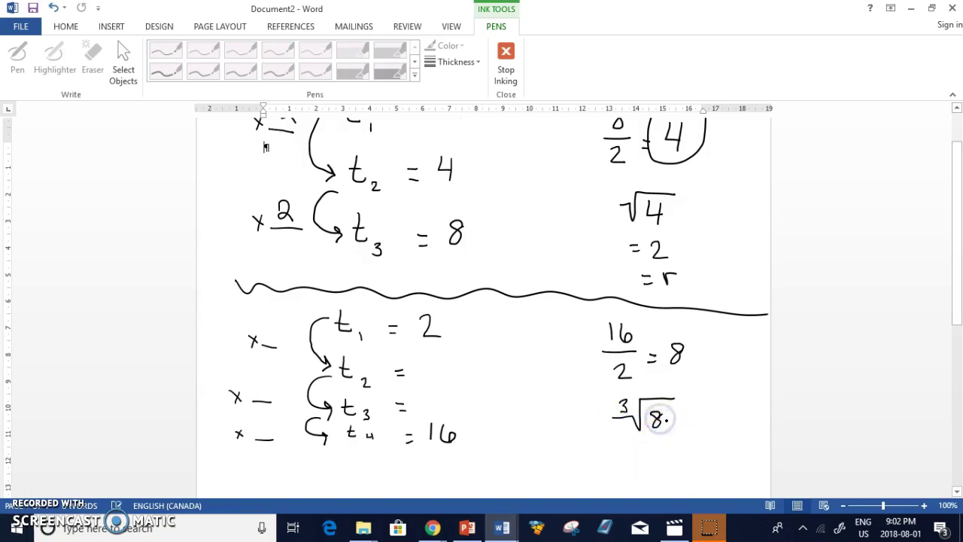
# Step: Box the 8, write ∛8 = 2, and fill in t2 = 4, t3 = 8 and the x2 multipliers
pyautogui.moveTo(700, 329); pyautogui.dragTo(668, 328)
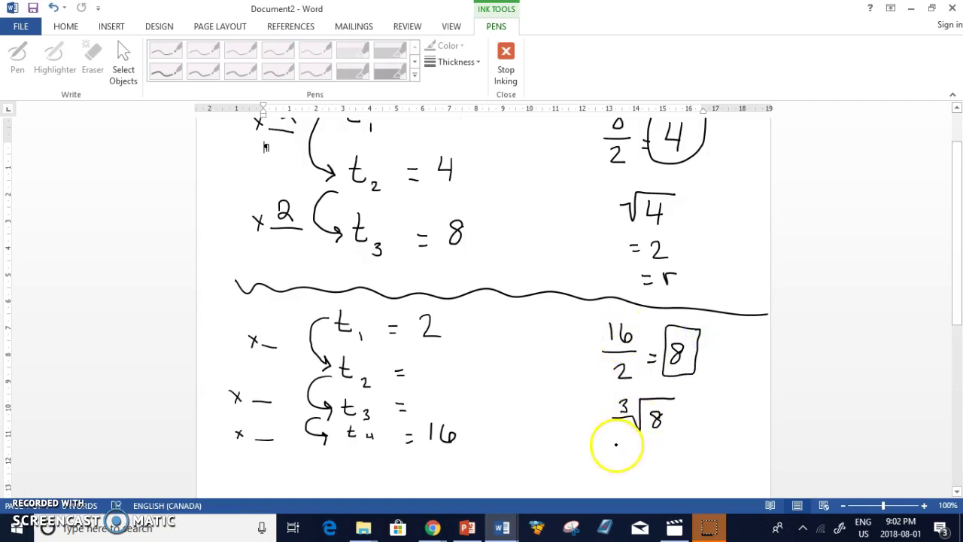
pyautogui.moveTo(619, 450); pyautogui.dragTo(630, 449)
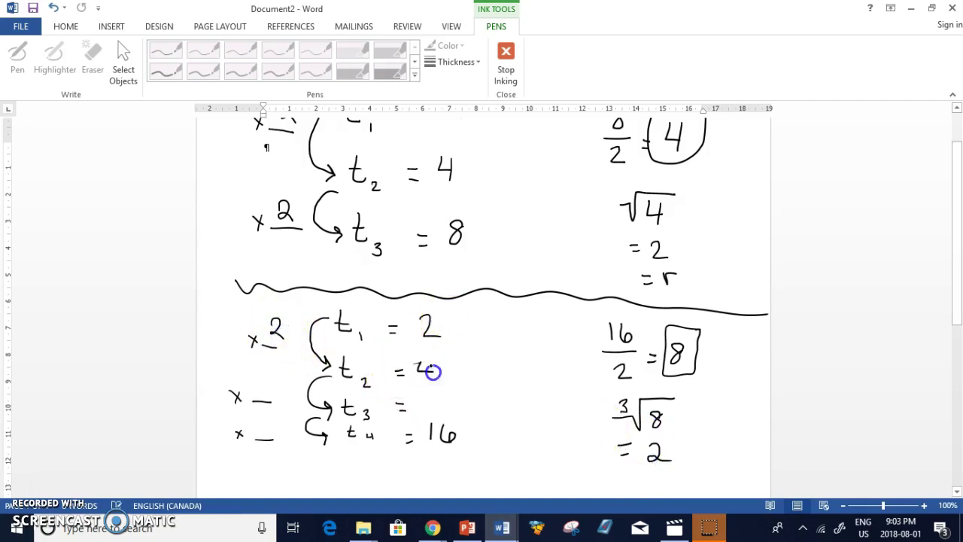
pyautogui.moveTo(433, 371); pyautogui.dragTo(432, 381)
pyautogui.moveTo(264, 382); pyautogui.dragTo(277, 396)
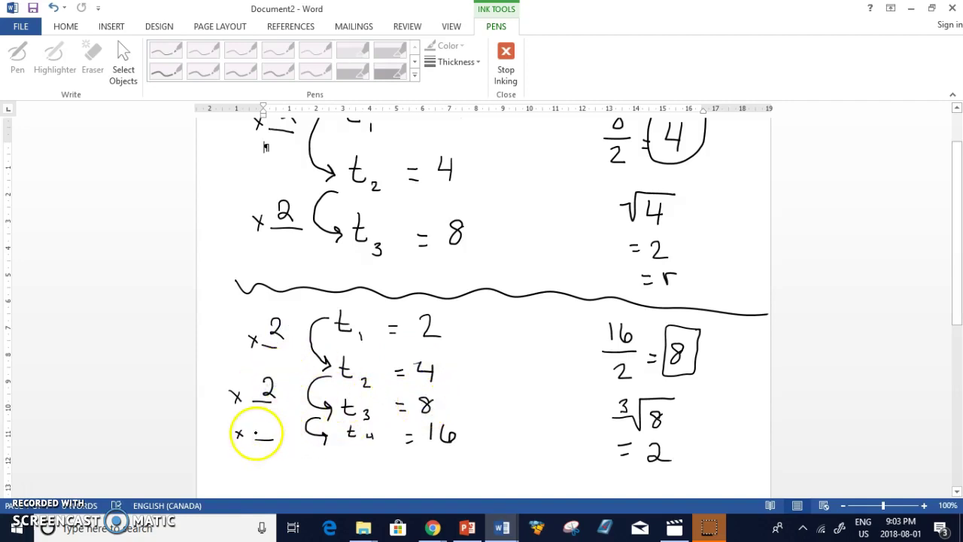
pyautogui.moveTo(256, 429); pyautogui.dragTo(272, 439)
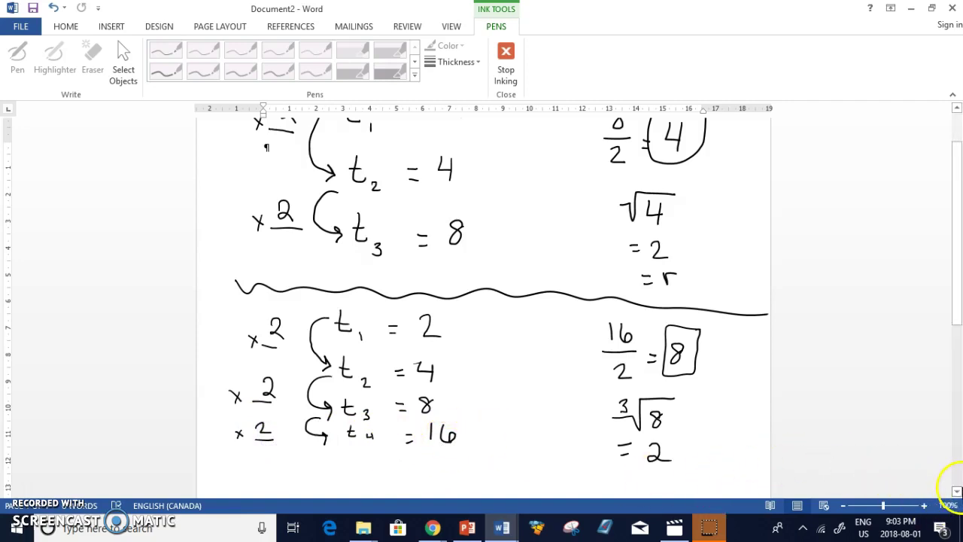
pyautogui.click(956, 492)
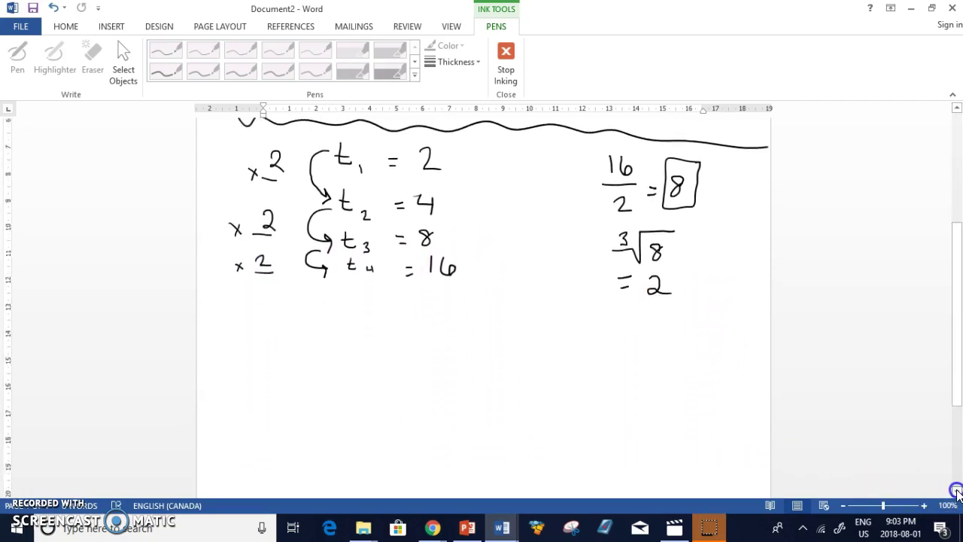
pyautogui.click(956, 492)
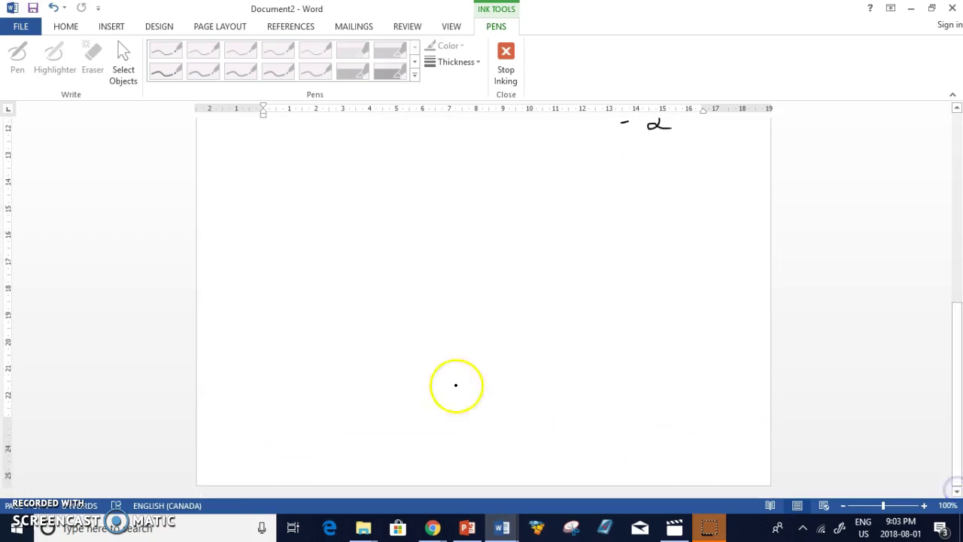
pyautogui.click(697, 140)
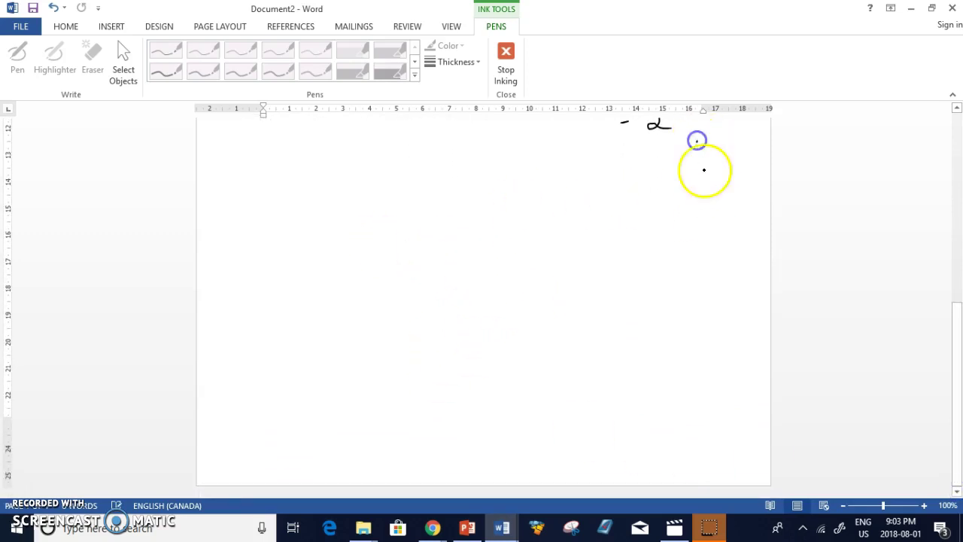
pyautogui.click(957, 331)
pyautogui.moveTo(957, 331); pyautogui.dragTo(957, 138)
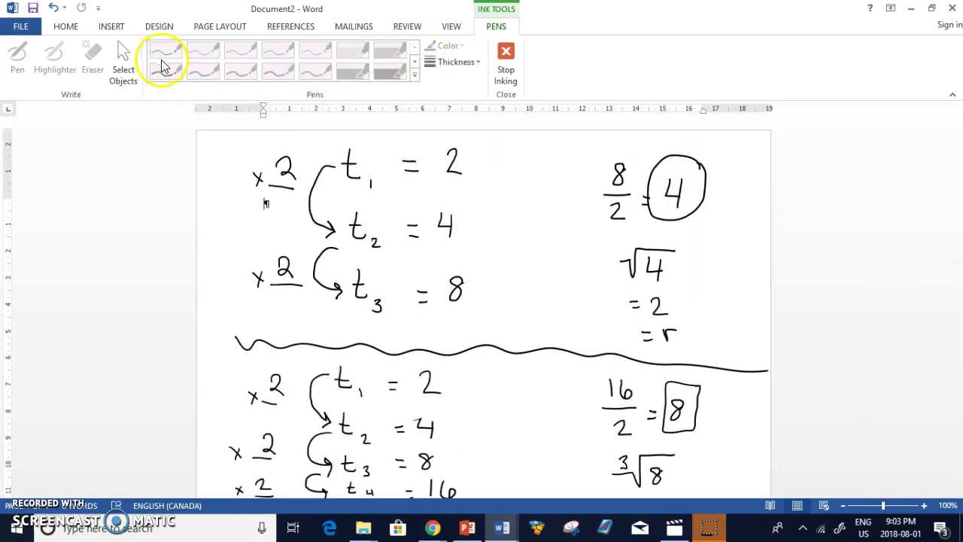
# Step: Marquee-select all the handwritten ink on the page and delete it
pyautogui.click(119, 74)
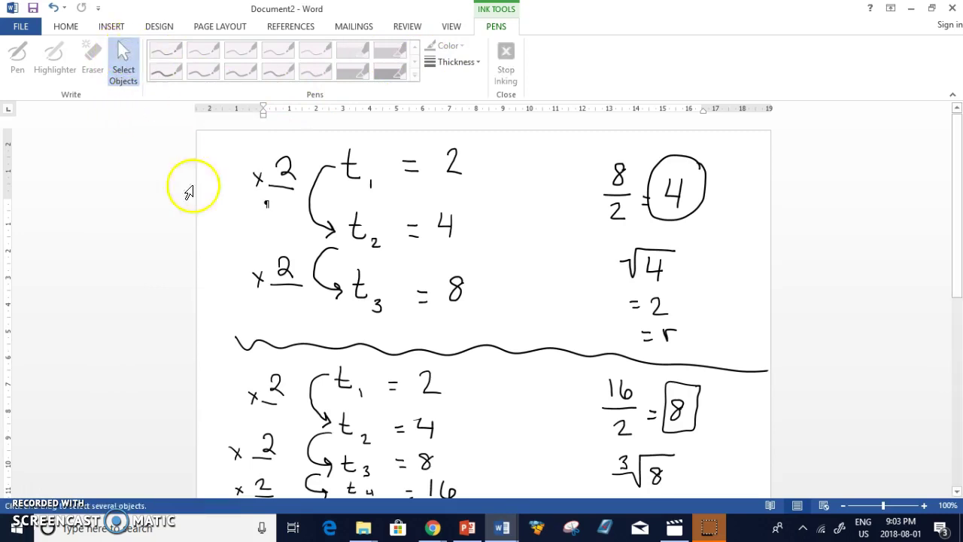
pyautogui.moveTo(216, 144)
pyautogui.mouseDown()
pyautogui.moveTo(235, 257)
pyautogui.moveTo(384, 424)
pyautogui.moveTo(583, 466)
pyautogui.moveTo(682, 475)
pyautogui.moveTo(727, 450)
pyautogui.moveTo(770, 446)
pyautogui.mouseUp()
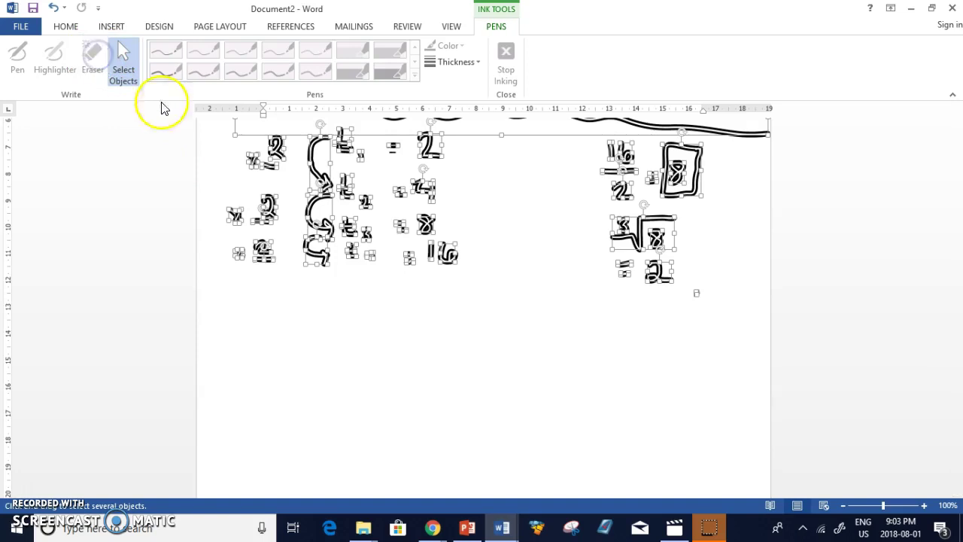
pyautogui.click(723, 297)
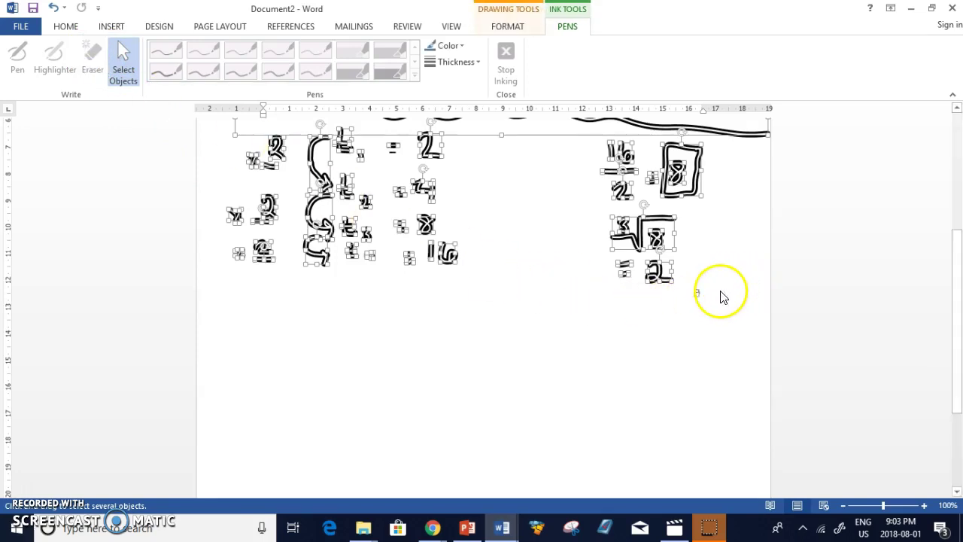
pyautogui.press('Delete')
pyautogui.click(960, 350)
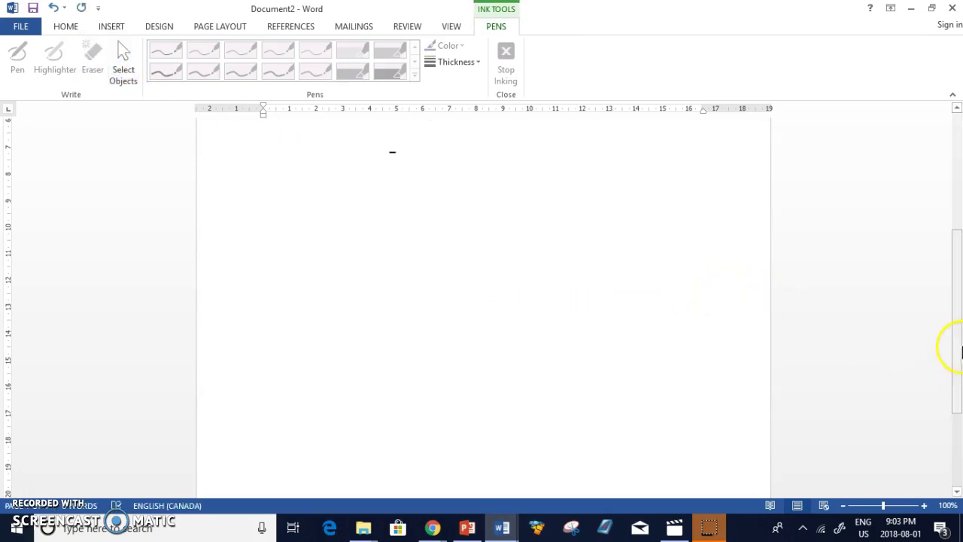
pyautogui.moveTo(957, 335); pyautogui.dragTo(959, 211)
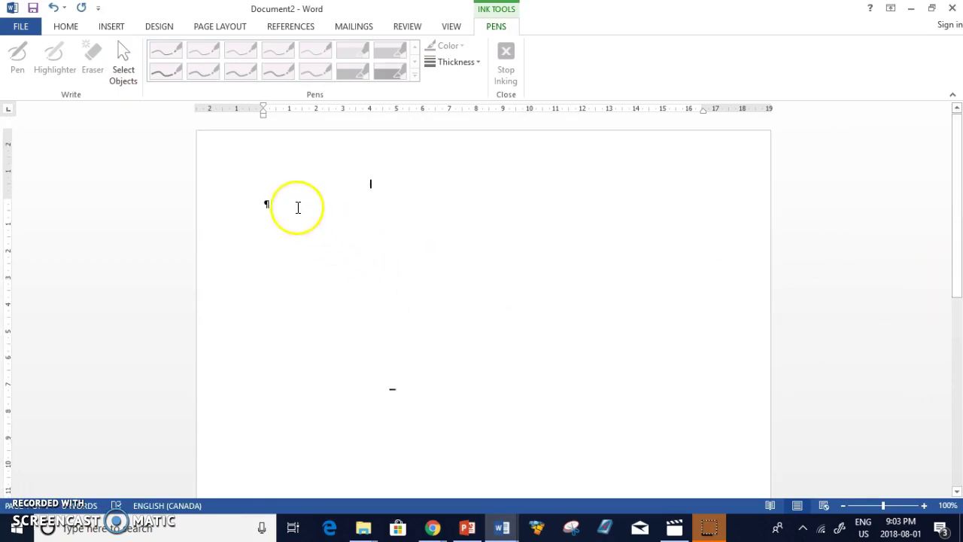
# Step: Reset the pen to 1 pt and begin the third example with t5 =
pyautogui.click(474, 63)
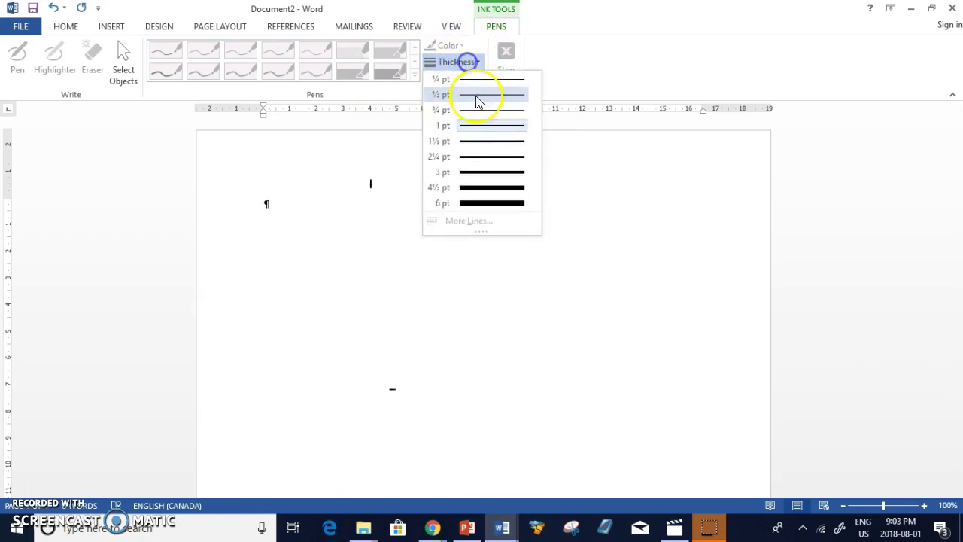
pyautogui.click(477, 126)
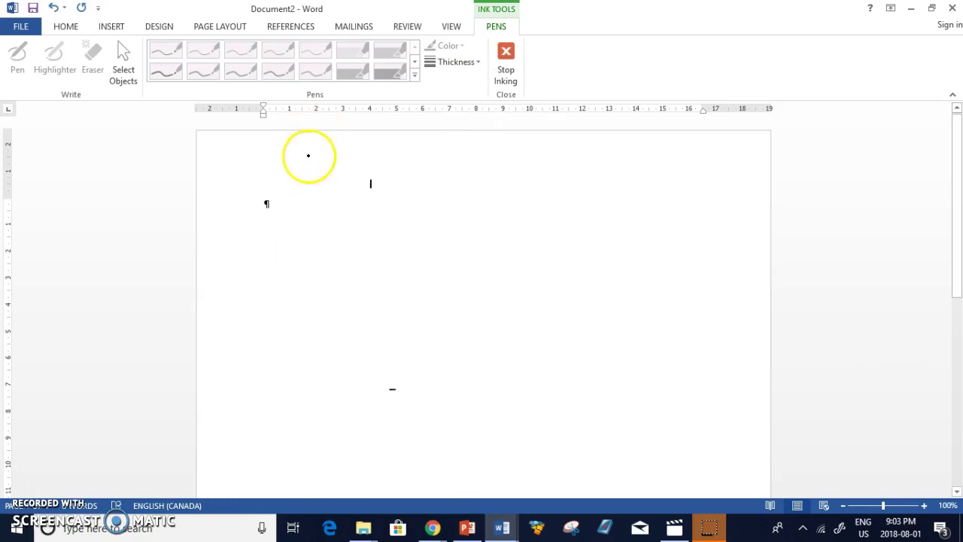
pyautogui.click(323, 162)
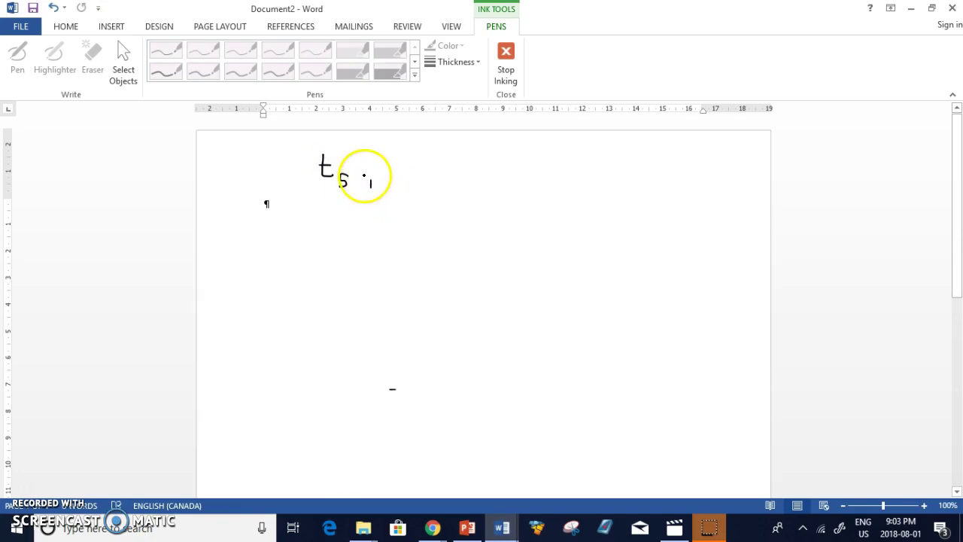
pyautogui.moveTo(362, 167); pyautogui.dragTo(395, 162)
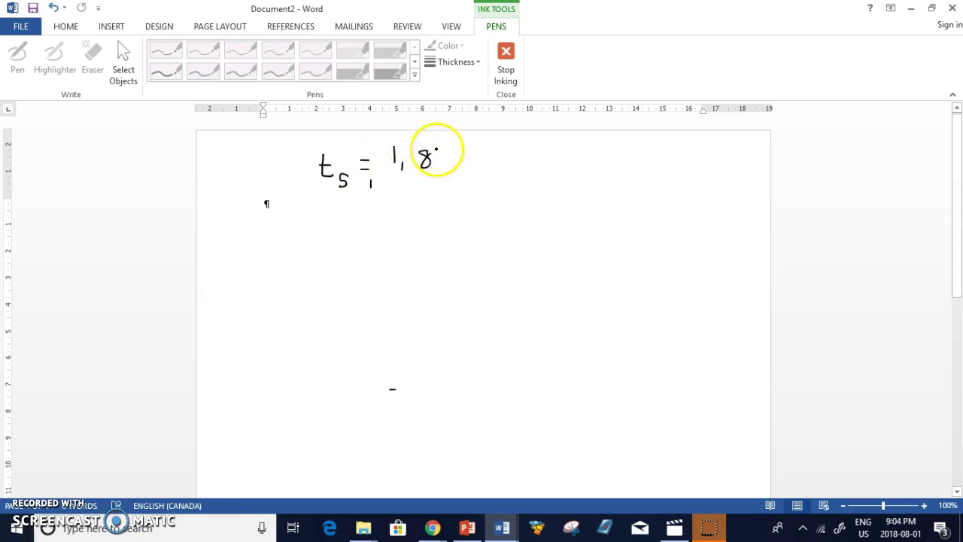
# Step: Write 1,875 after t5, then t7 = 46,875, and mark t6 between them
pyautogui.moveTo(463, 159); pyautogui.dragTo(469, 150)
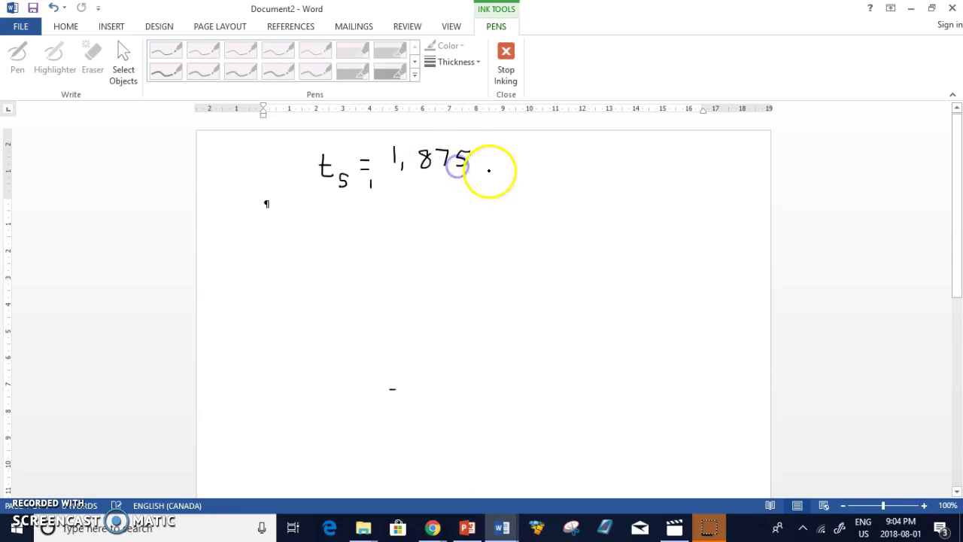
pyautogui.moveTo(539, 144)
pyautogui.mouseDown()
pyautogui.moveTo(549, 171)
pyautogui.moveTo(532, 161)
pyautogui.mouseUp()
pyautogui.moveTo(566, 173)
pyautogui.mouseDown()
pyautogui.moveTo(571, 183)
pyautogui.moveTo(595, 158)
pyautogui.mouseUp()
pyautogui.moveTo(585, 165); pyautogui.dragTo(617, 153)
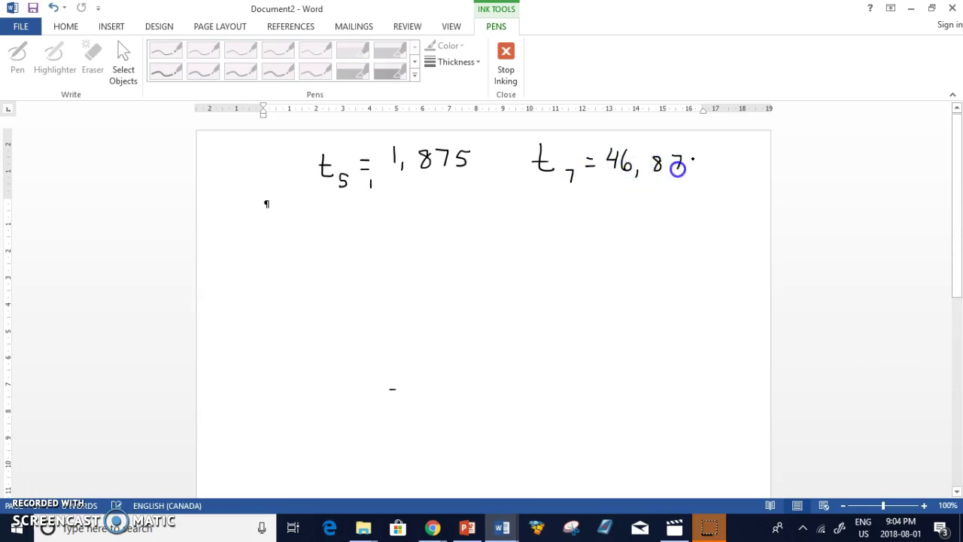
pyautogui.moveTo(693, 163); pyautogui.dragTo(700, 156)
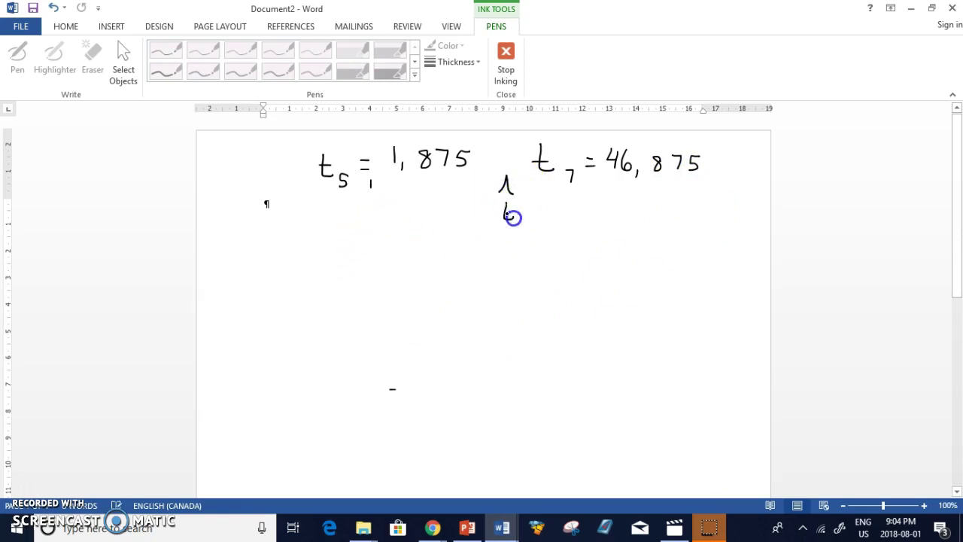
pyautogui.moveTo(526, 227); pyautogui.dragTo(521, 229)
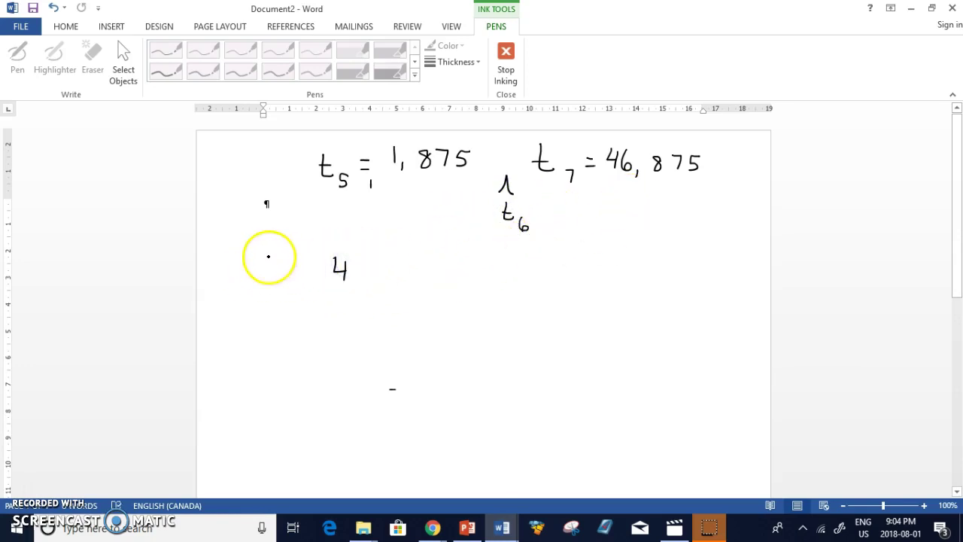
# Step: Ink the ratio t7/t5 = 46,875/1,875 = 25
pyautogui.moveTo(264, 255)
pyautogui.mouseDown()
pyautogui.moveTo(269, 272)
pyautogui.moveTo(294, 286)
pyautogui.moveTo(272, 315)
pyautogui.mouseUp()
pyautogui.moveTo(304, 286); pyautogui.dragTo(312, 286)
pyautogui.moveTo(304, 292); pyautogui.dragTo(312, 292)
pyautogui.moveTo(367, 264); pyautogui.dragTo(372, 277)
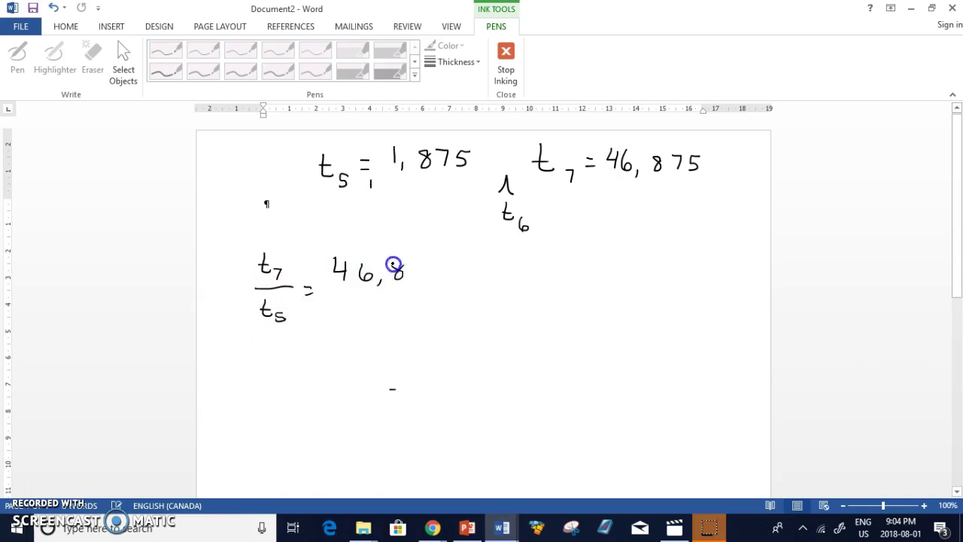
pyautogui.moveTo(442, 264); pyautogui.dragTo(432, 277)
pyautogui.moveTo(338, 287); pyautogui.dragTo(457, 284)
pyautogui.moveTo(369, 300); pyautogui.dragTo(371, 311)
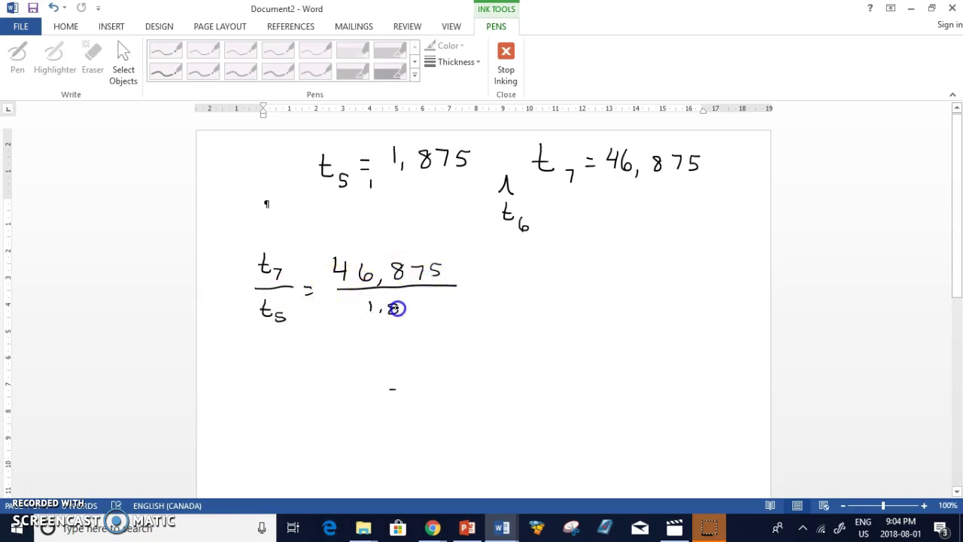
pyautogui.moveTo(437, 307); pyautogui.dragTo(430, 312)
pyautogui.moveTo(472, 287)
pyautogui.mouseDown()
pyautogui.moveTo(486, 287)
pyautogui.moveTo(486, 297)
pyautogui.mouseUp()
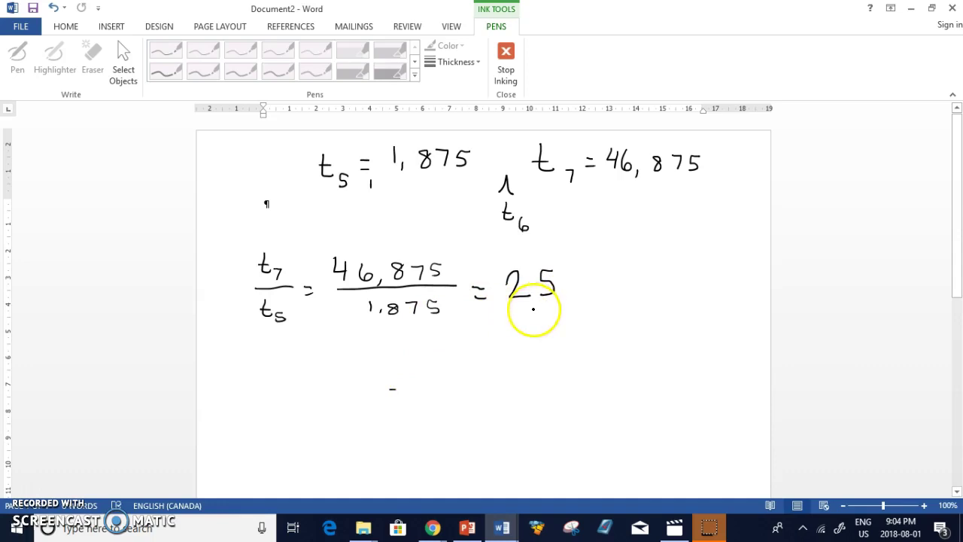
# Step: Write ∴ √25 = 5 = r beneath the ratio and draw a box around 5 = r
pyautogui.click(507, 171)
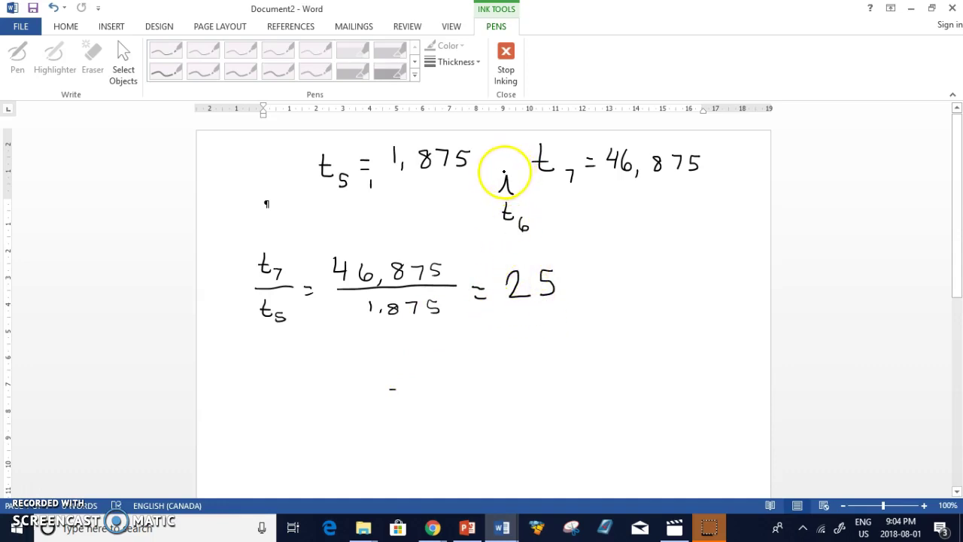
pyautogui.click(328, 373)
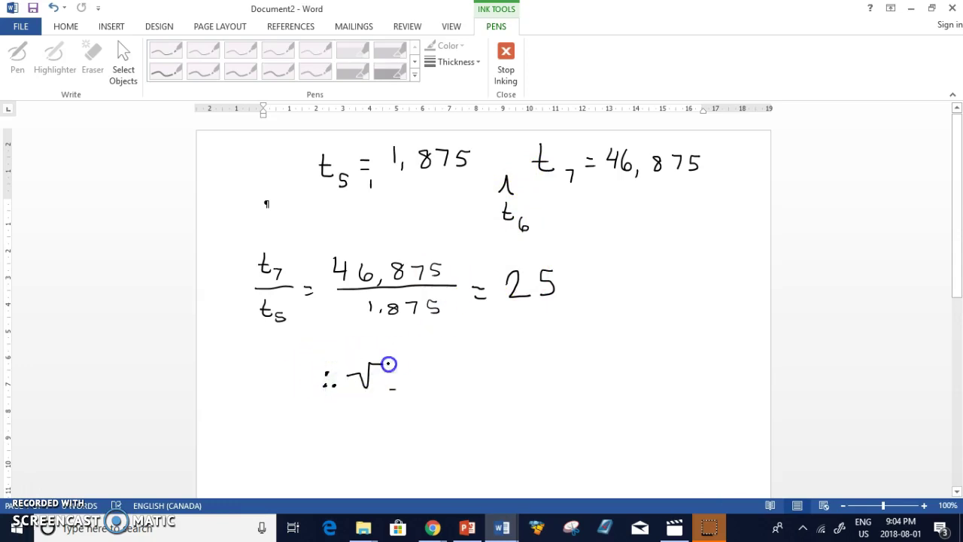
pyautogui.moveTo(388, 365)
pyautogui.mouseDown()
pyautogui.moveTo(412, 363)
pyautogui.moveTo(392, 389)
pyautogui.moveTo(456, 381)
pyautogui.mouseUp()
pyautogui.moveTo(443, 388); pyautogui.dragTo(497, 368)
pyautogui.moveTo(482, 370)
pyautogui.mouseDown()
pyautogui.moveTo(481, 387)
pyautogui.moveTo(580, 374)
pyautogui.mouseUp()
pyautogui.moveTo(514, 348); pyautogui.dragTo(478, 358)
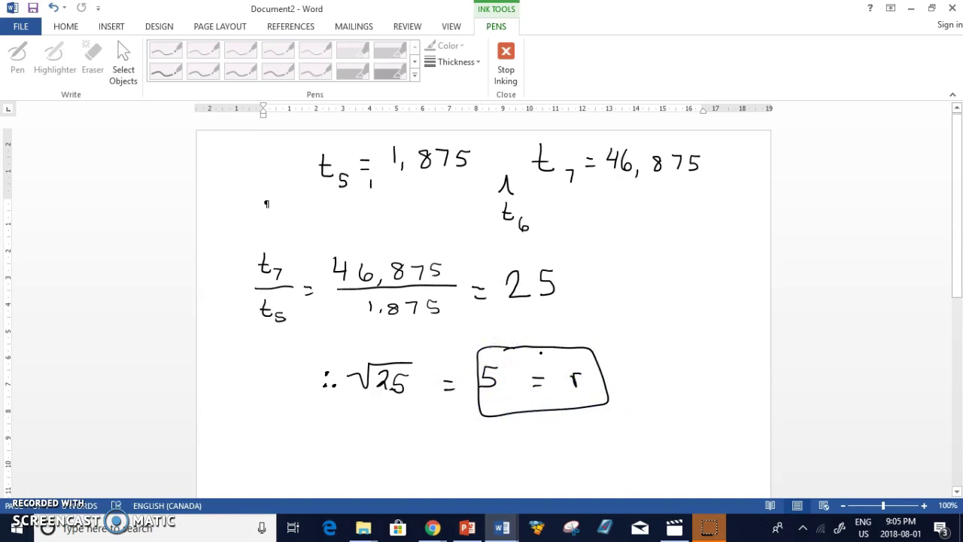
pyautogui.click(957, 492)
pyautogui.click(957, 492)
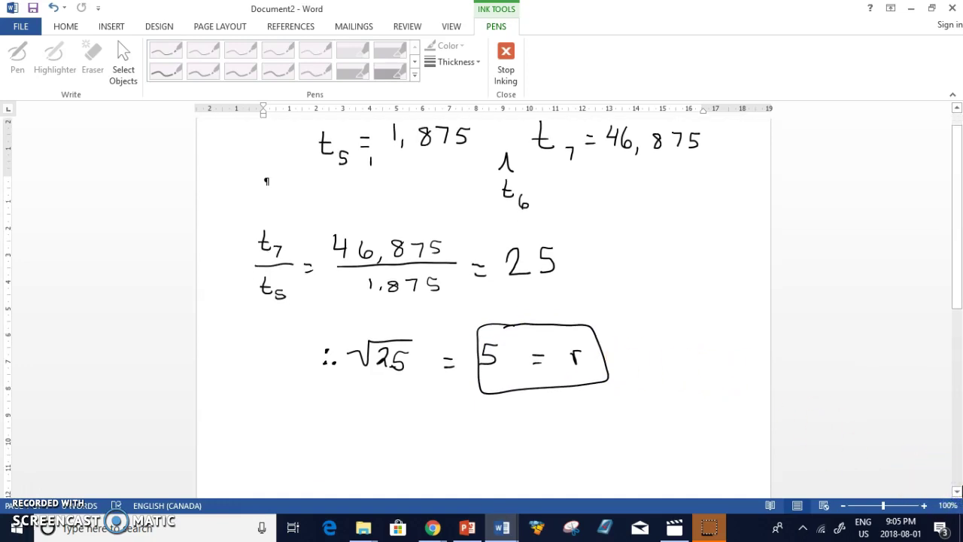
# Step: Scroll down and ink the general term formula t_n = ar^(n-1)
pyautogui.click(957, 492)
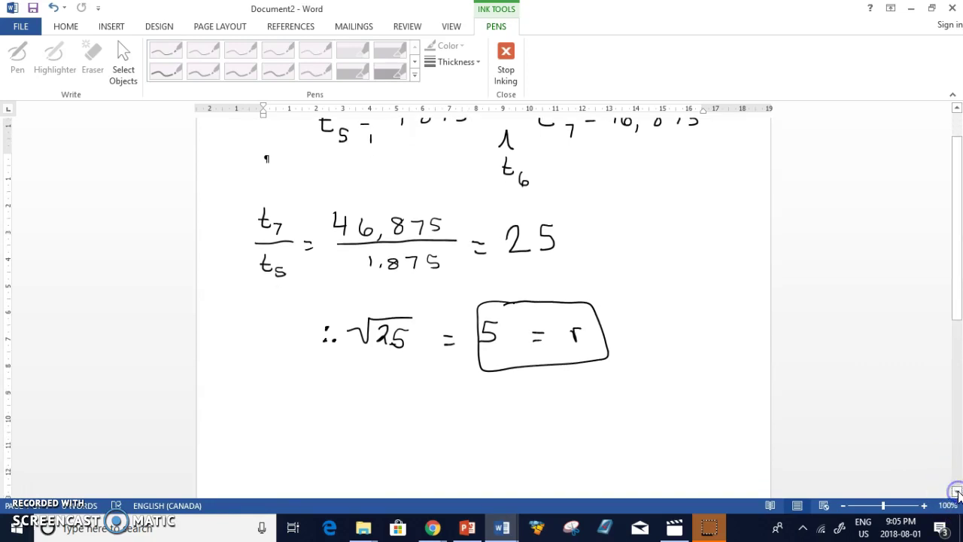
pyautogui.click(957, 492)
pyautogui.click(957, 492)
pyautogui.click(958, 492)
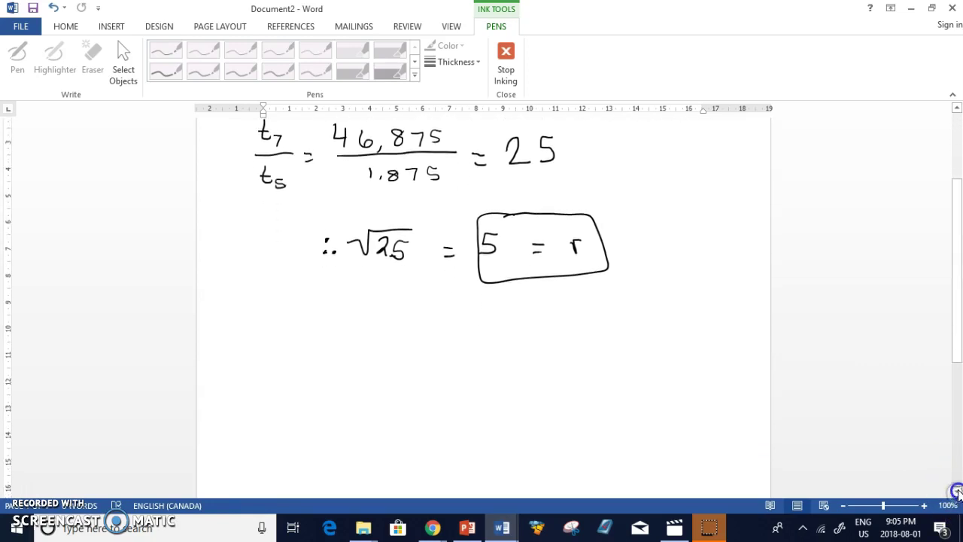
pyautogui.click(957, 492)
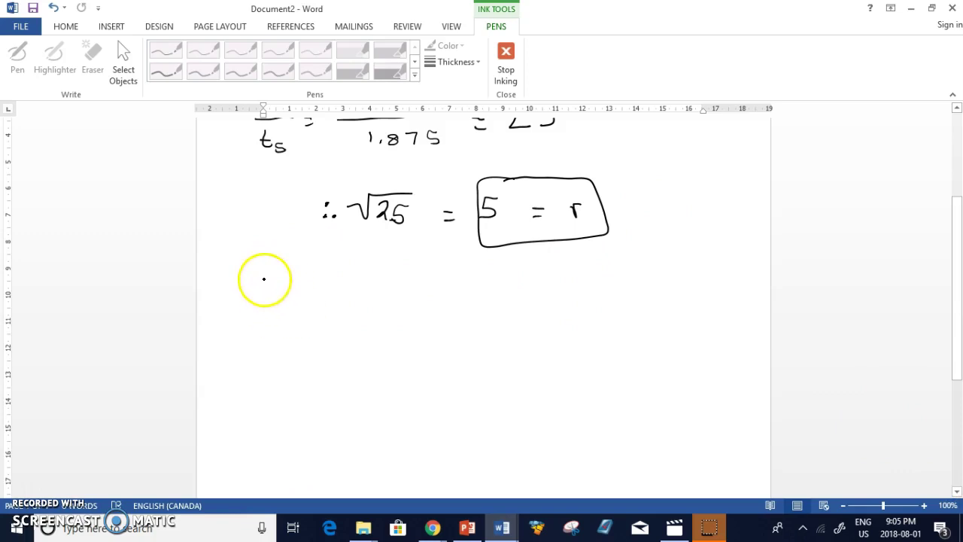
pyautogui.click(261, 272)
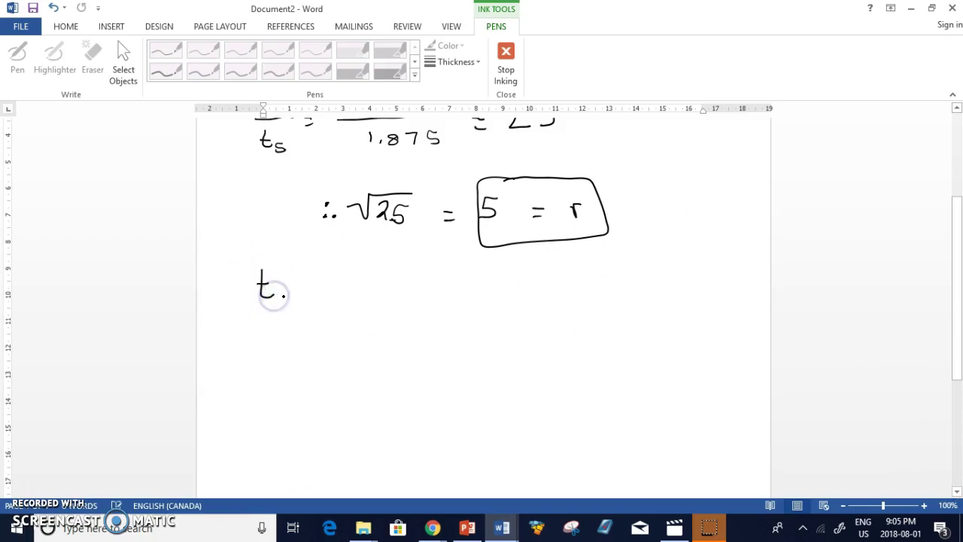
pyautogui.moveTo(296, 281); pyautogui.dragTo(305, 280)
pyautogui.moveTo(296, 288); pyautogui.dragTo(388, 276)
pyautogui.click(367, 268)
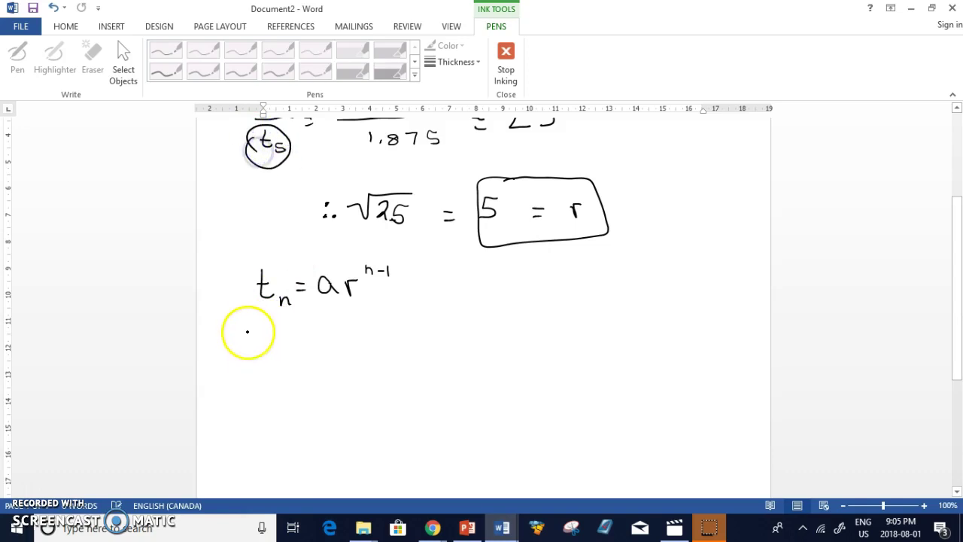
# Step: Substitute t5 = 1,875 and r = 5 to write 1,875 = a(5^(5-1))
pyautogui.moveTo(252, 326); pyautogui.dragTo(253, 340)
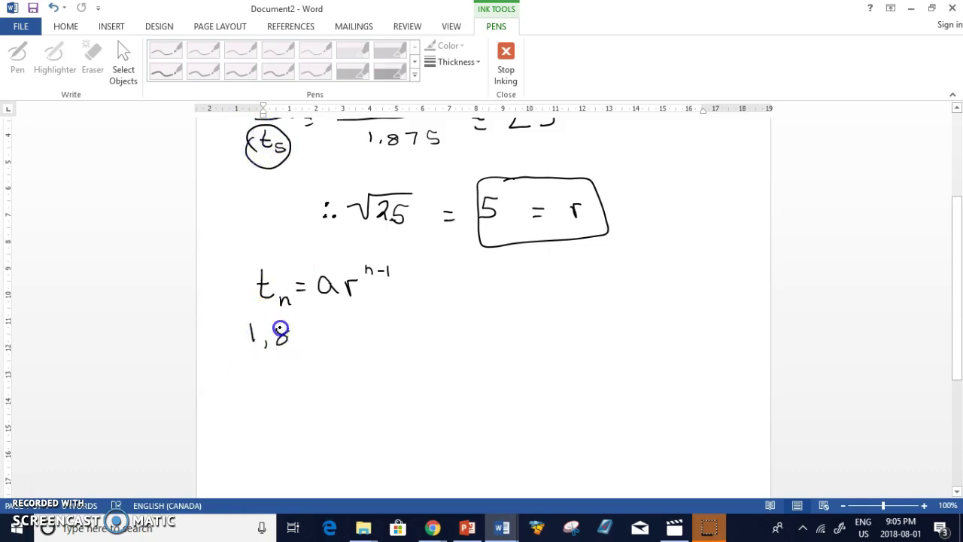
pyautogui.moveTo(293, 329); pyautogui.dragTo(310, 339)
pyautogui.moveTo(310, 329)
pyautogui.mouseDown()
pyautogui.moveTo(340, 338)
pyautogui.moveTo(366, 322)
pyautogui.moveTo(389, 338)
pyautogui.mouseUp()
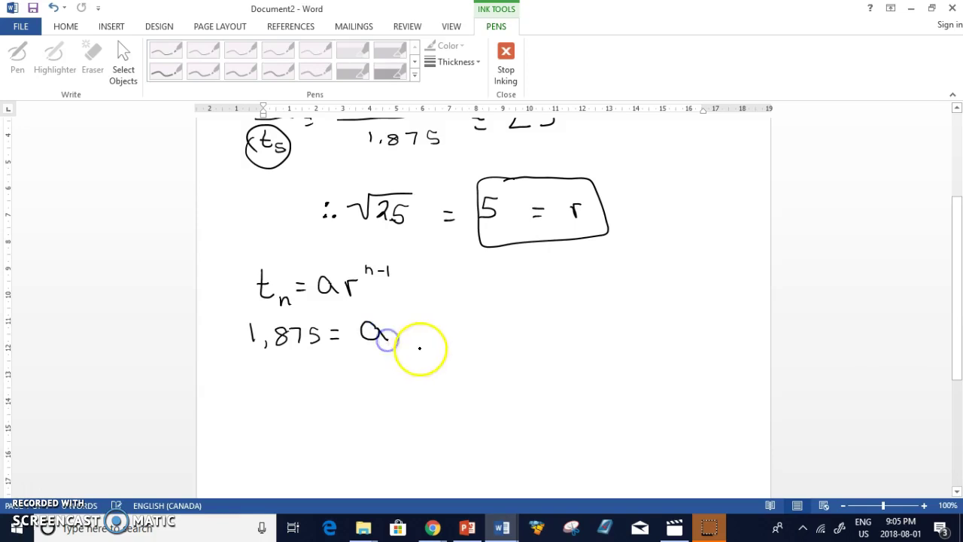
pyautogui.moveTo(345, 301); pyautogui.dragTo(365, 301)
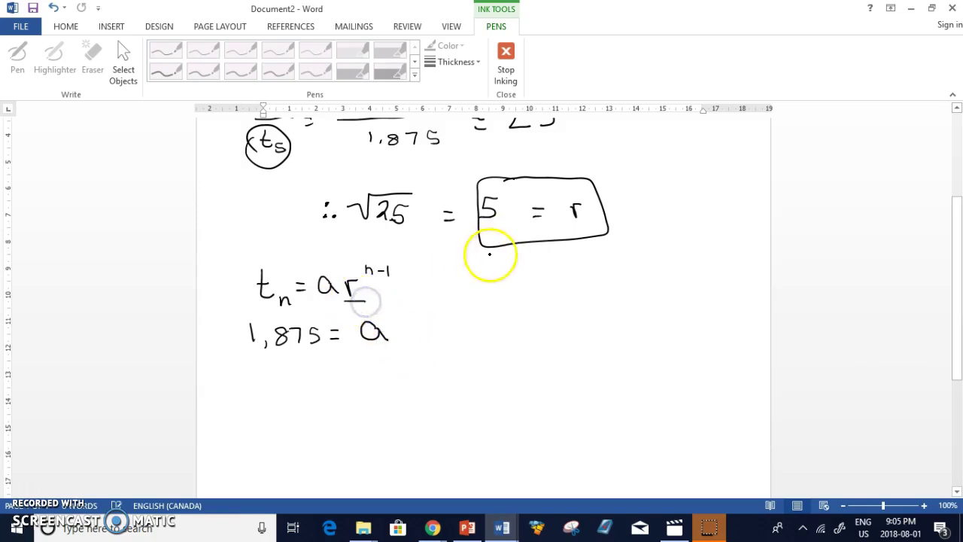
pyautogui.moveTo(414, 322)
pyautogui.mouseDown()
pyautogui.moveTo(404, 321)
pyautogui.moveTo(404, 343)
pyautogui.mouseUp()
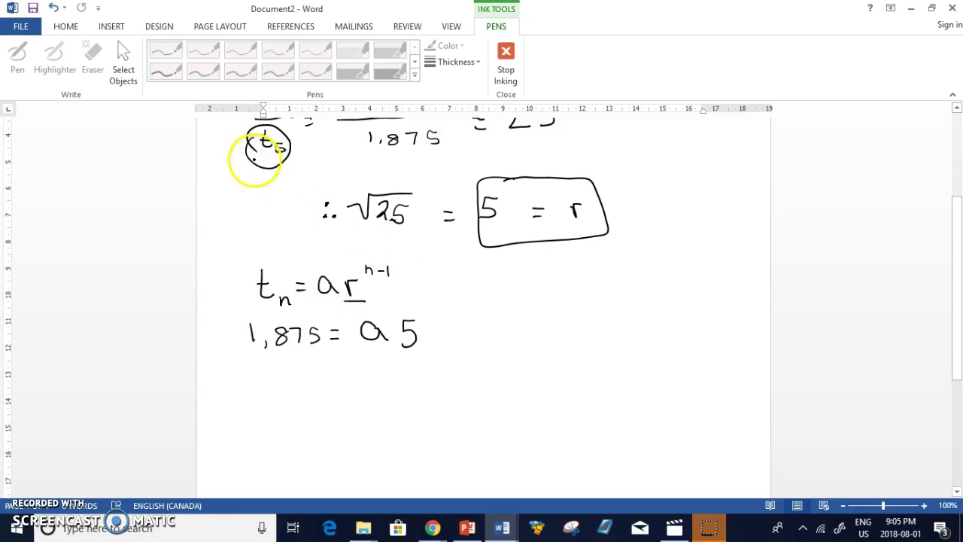
pyautogui.click(430, 310)
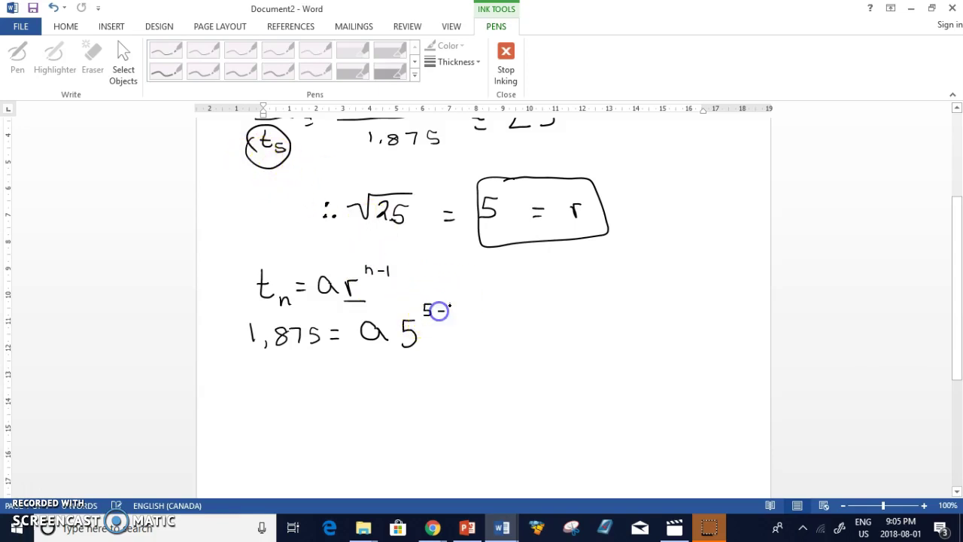
pyautogui.moveTo(450, 304); pyautogui.dragTo(450, 315)
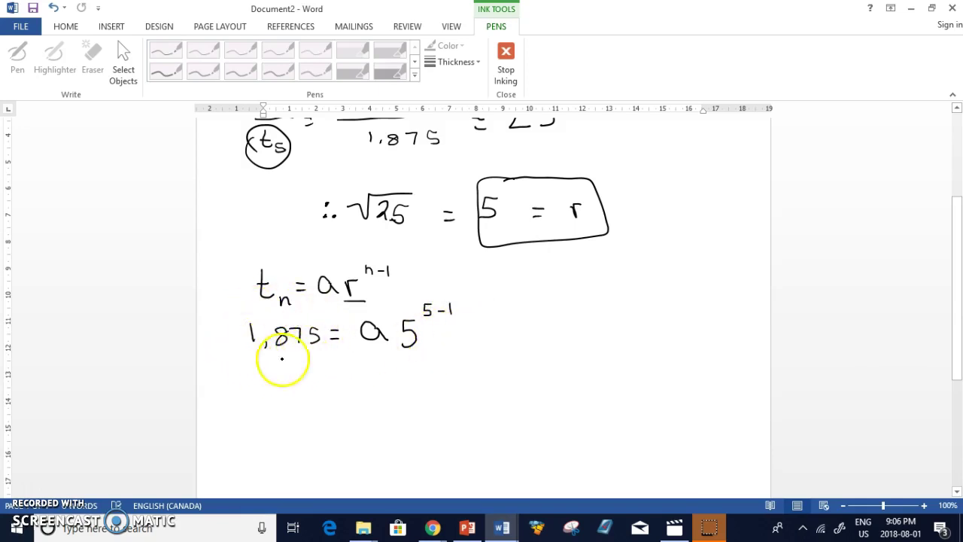
pyautogui.click(428, 313)
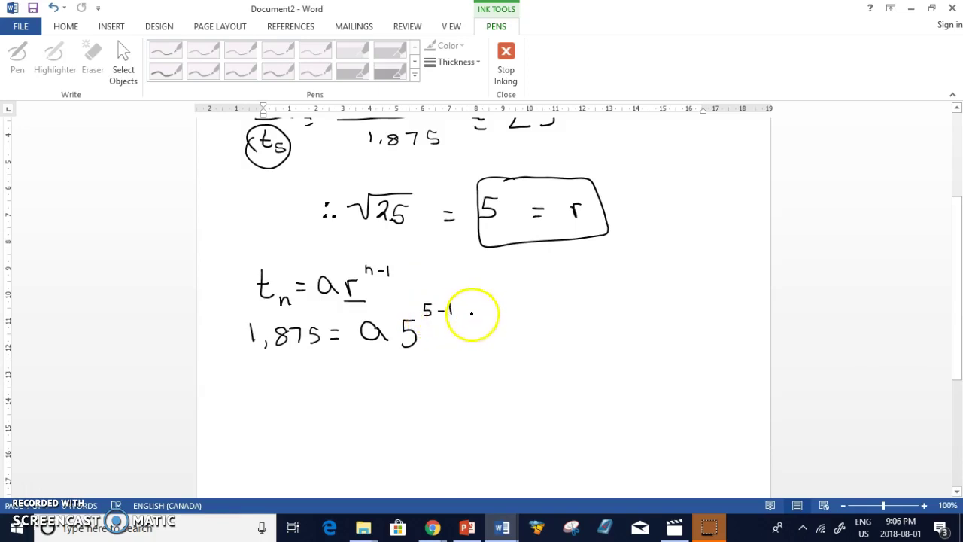
pyautogui.moveTo(393, 316); pyautogui.dragTo(399, 345)
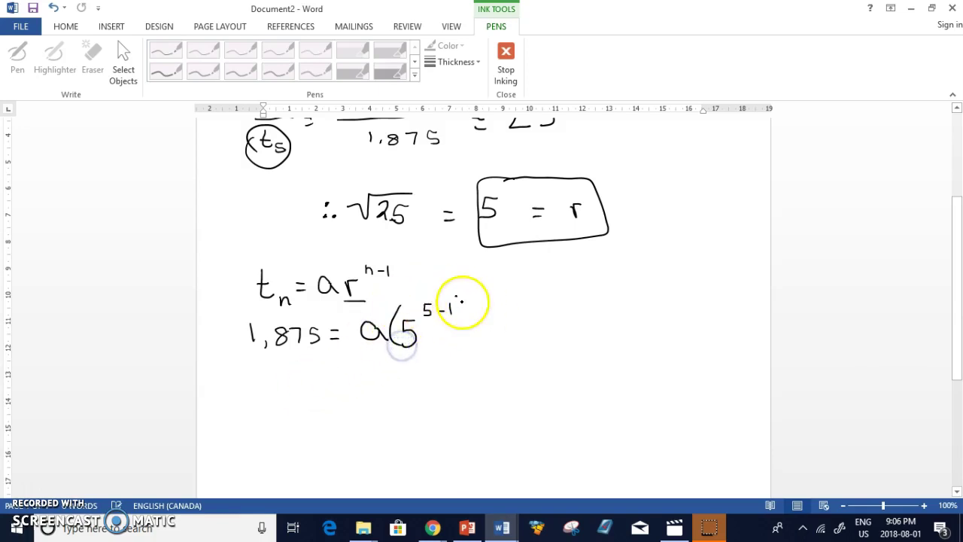
pyautogui.moveTo(456, 298); pyautogui.dragTo(461, 344)
# Step: Simplify to 1,875 = a5^4, then 1,875 = (a)625 on the last line
pyautogui.moveTo(336, 364); pyautogui.dragTo(345, 372)
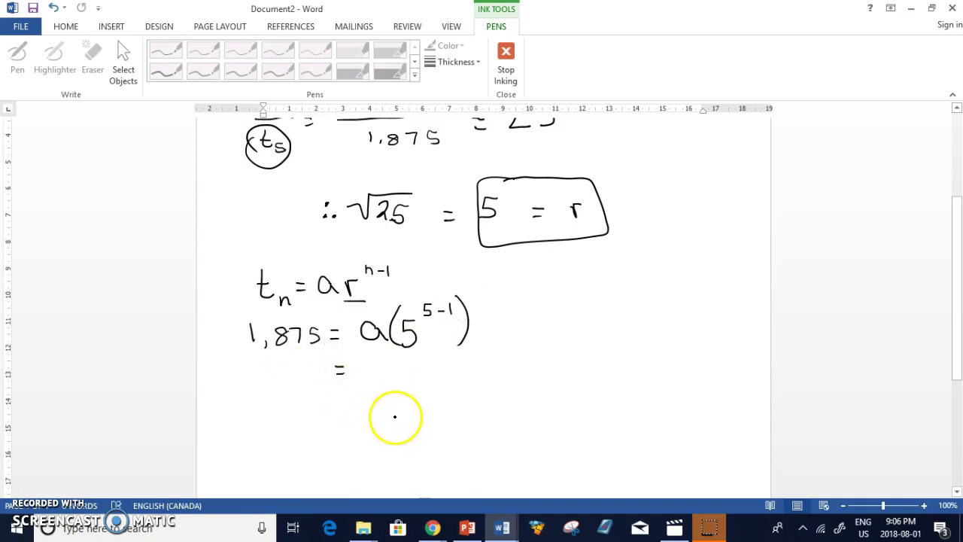
pyautogui.moveTo(381, 369); pyautogui.dragTo(412, 376)
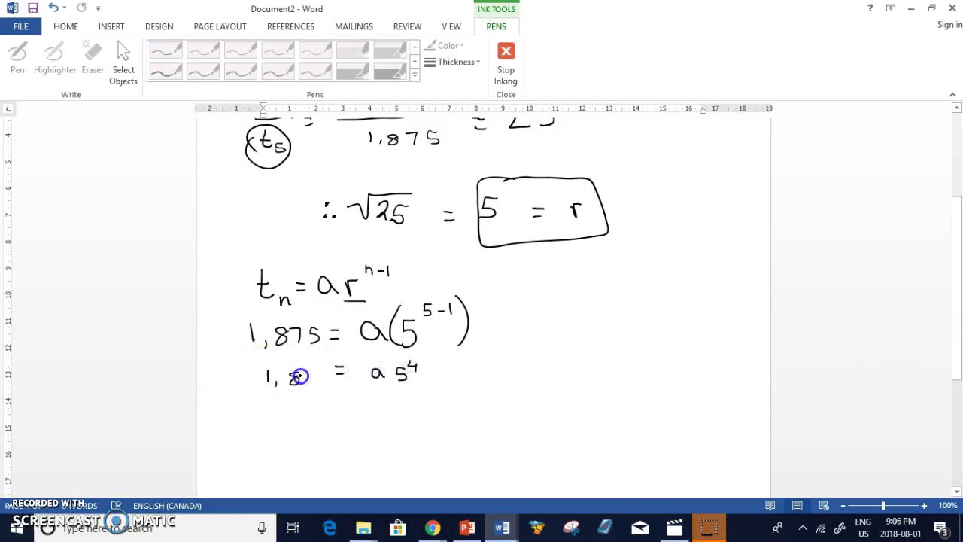
pyautogui.moveTo(326, 370); pyautogui.dragTo(315, 381)
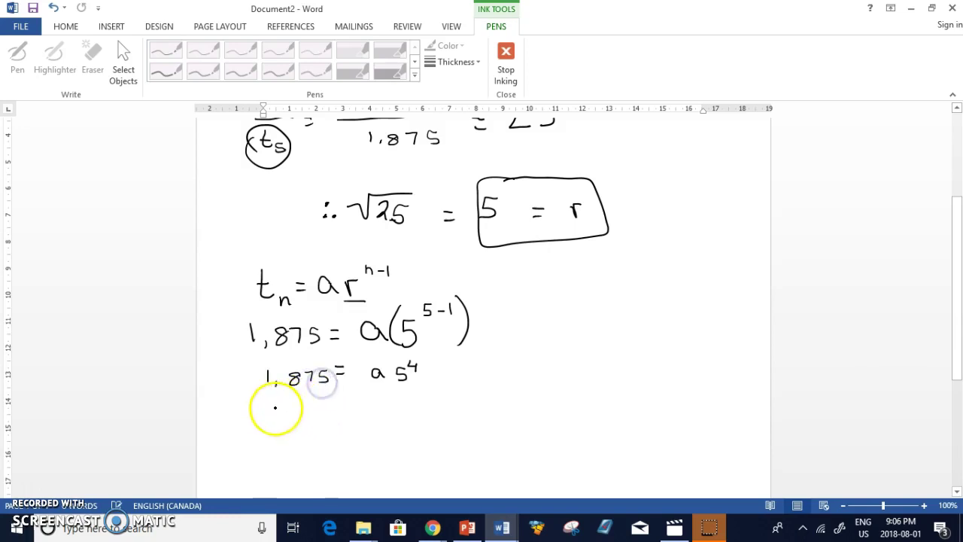
pyautogui.moveTo(269, 403); pyautogui.dragTo(270, 418)
pyautogui.moveTo(276, 412); pyautogui.dragTo(276, 420)
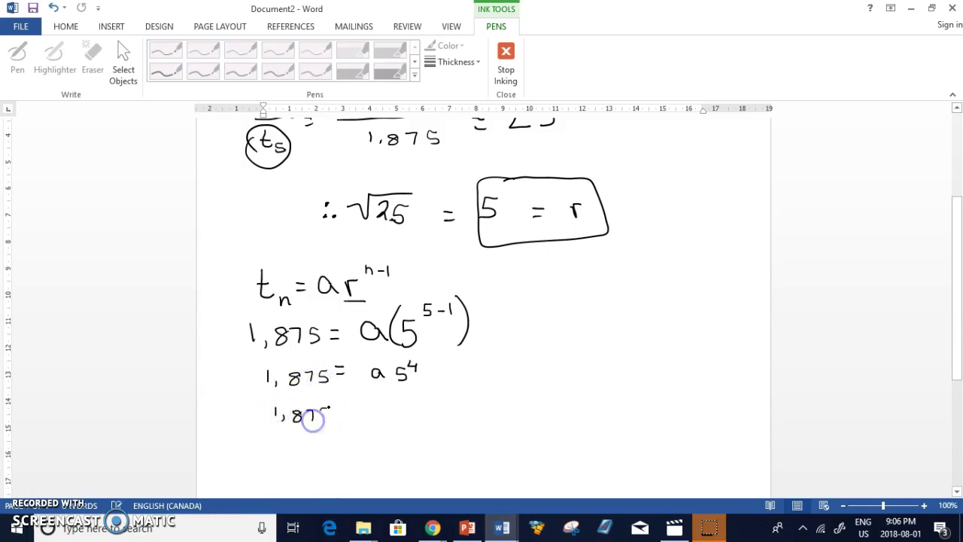
pyautogui.moveTo(375, 407)
pyautogui.mouseDown()
pyautogui.moveTo(366, 414)
pyautogui.moveTo(392, 422)
pyautogui.moveTo(360, 402)
pyautogui.moveTo(381, 420)
pyautogui.moveTo(361, 424)
pyautogui.mouseUp()
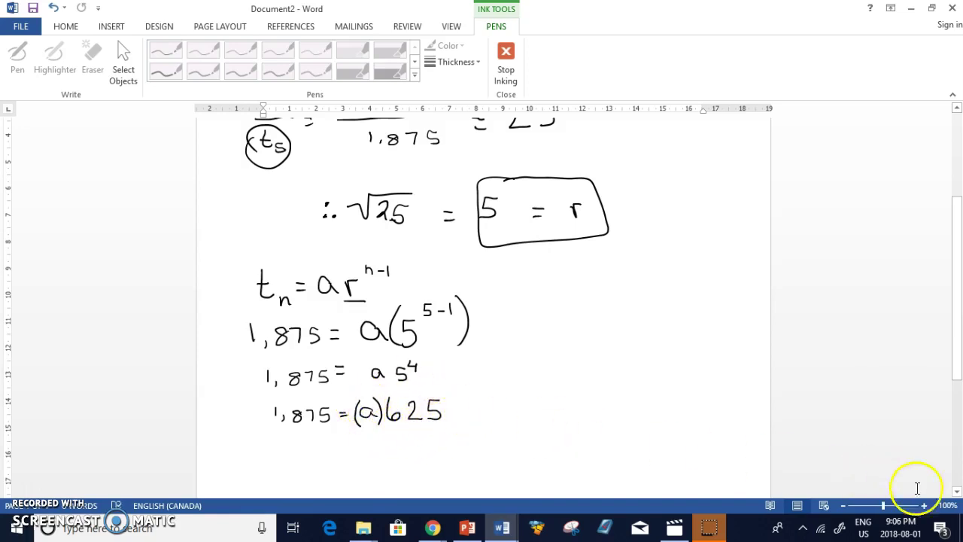
pyautogui.click(957, 493)
# Step: Divide both sides of 1,875 = (a)625 by 625, writing 625 under each side
pyautogui.click(957, 493)
pyautogui.click(957, 492)
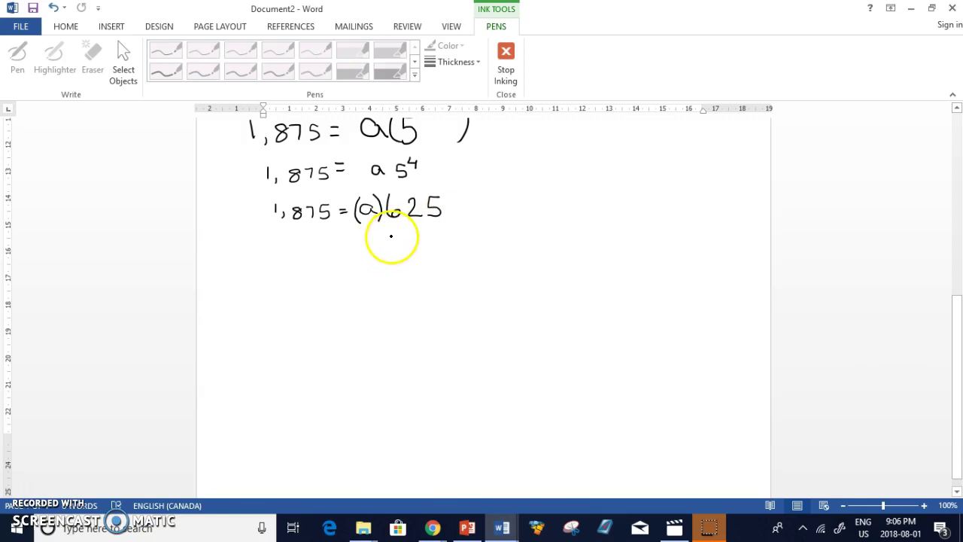
pyautogui.moveTo(354, 228); pyautogui.dragTo(454, 231)
pyautogui.moveTo(384, 244)
pyautogui.mouseDown()
pyautogui.moveTo(385, 254)
pyautogui.moveTo(422, 256)
pyautogui.mouseUp()
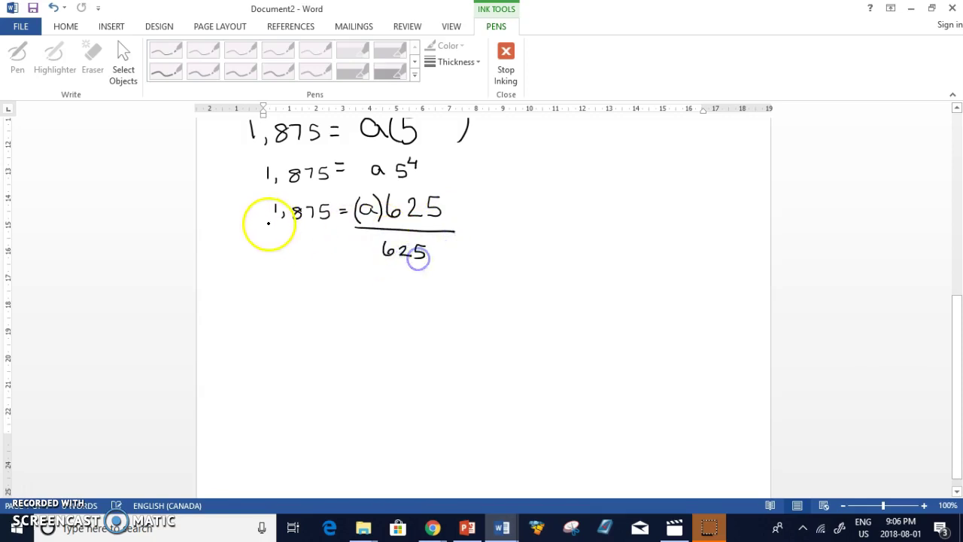
pyautogui.moveTo(268, 224); pyautogui.dragTo(343, 224)
pyautogui.moveTo(274, 245); pyautogui.dragTo(280, 250)
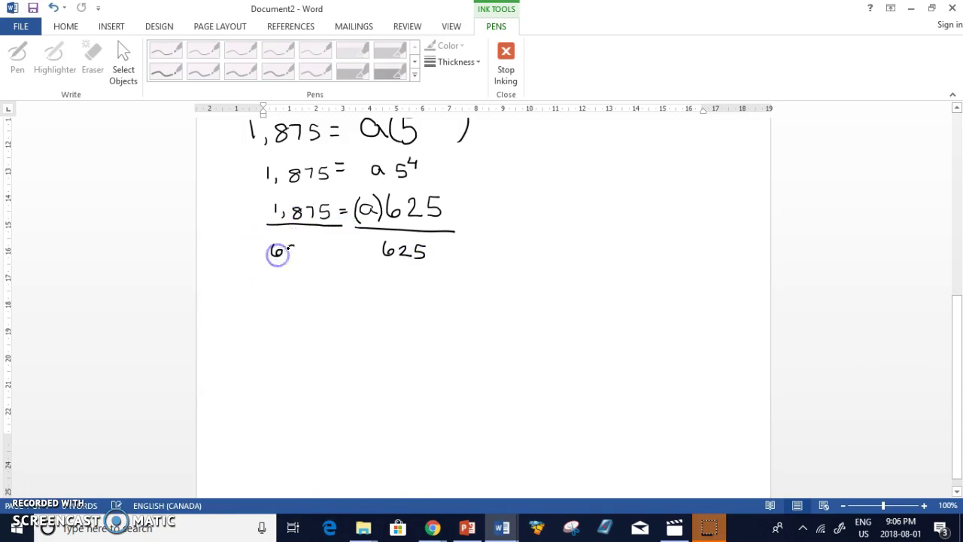
pyautogui.click(314, 294)
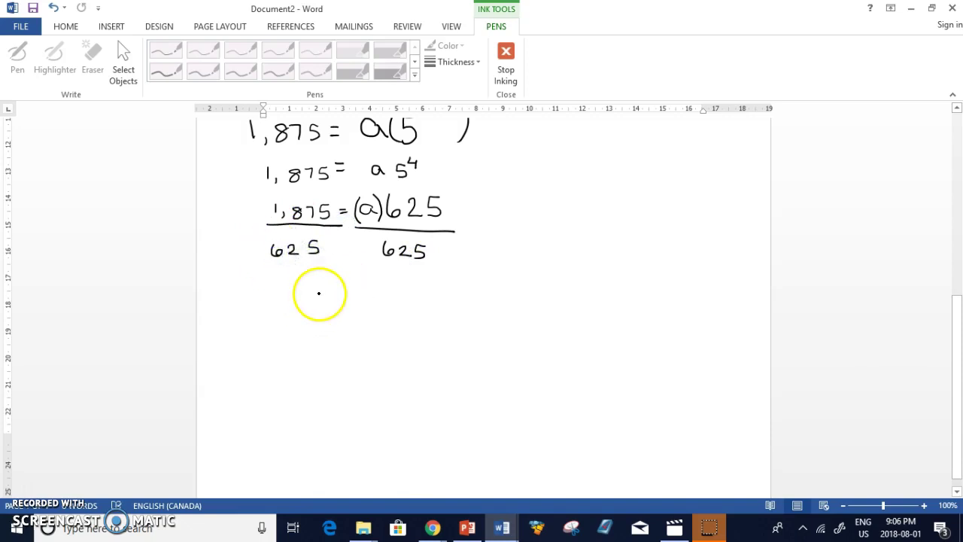
# Step: Write and box a = 3 and r = 5, then begin t_n below them
pyautogui.moveTo(333, 293); pyautogui.dragTo(344, 293)
pyautogui.moveTo(334, 298); pyautogui.dragTo(362, 296)
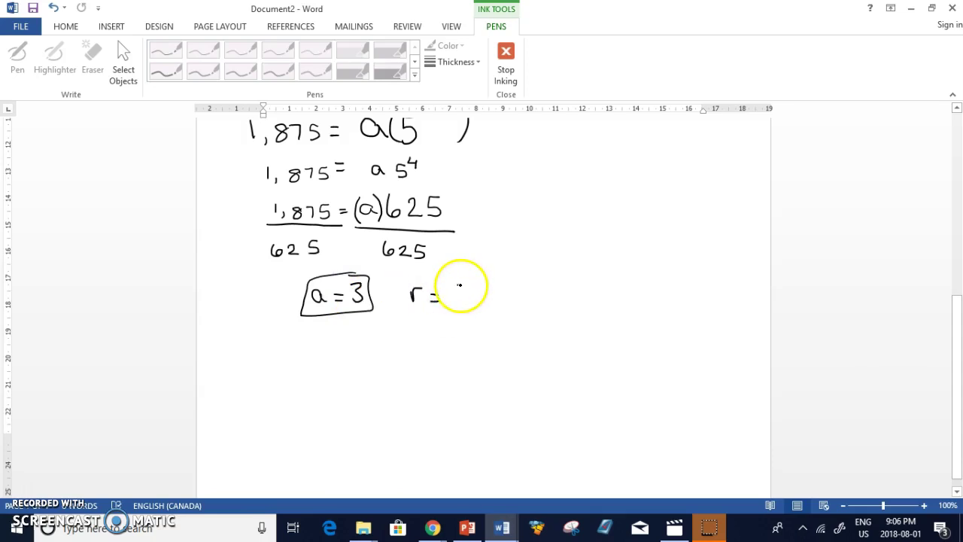
pyautogui.moveTo(460, 286)
pyautogui.mouseDown()
pyautogui.moveTo(450, 300)
pyautogui.moveTo(429, 274)
pyautogui.moveTo(409, 311)
pyautogui.mouseUp()
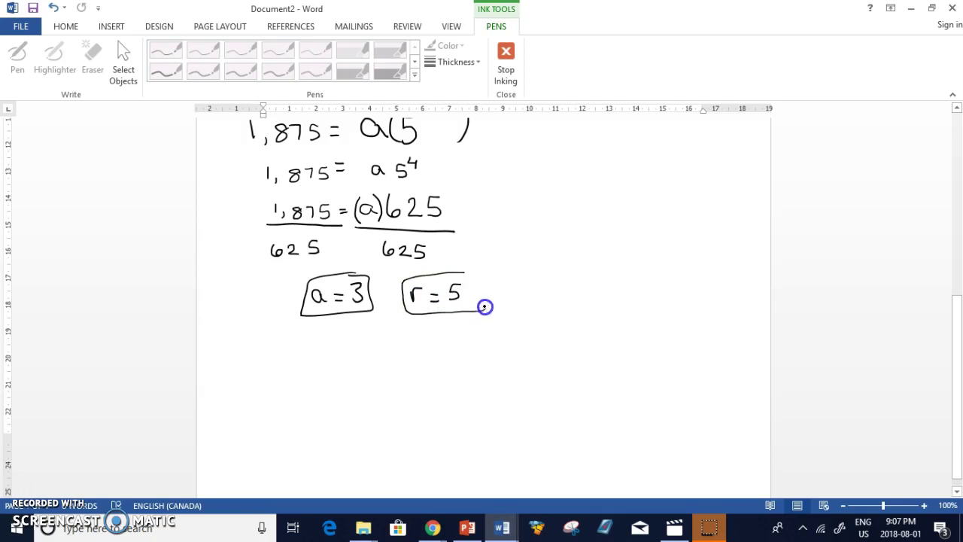
pyautogui.moveTo(259, 343)
pyautogui.mouseDown()
pyautogui.moveTo(269, 371)
pyautogui.moveTo(286, 381)
pyautogui.moveTo(309, 360)
pyautogui.mouseUp()
# Step: Complete t_n = ar^(n-1), substitute a = 3 and r = 5 to get t_n = 3(5)^(n-1), and box it
pyautogui.moveTo(300, 367); pyautogui.dragTo(310, 366)
pyautogui.moveTo(338, 362)
pyautogui.mouseDown()
pyautogui.moveTo(328, 367)
pyautogui.moveTo(384, 355)
pyautogui.mouseUp()
pyautogui.moveTo(388, 350); pyautogui.dragTo(389, 359)
pyautogui.moveTo(264, 399)
pyautogui.mouseDown()
pyautogui.moveTo(261, 424)
pyautogui.moveTo(315, 425)
pyautogui.mouseUp()
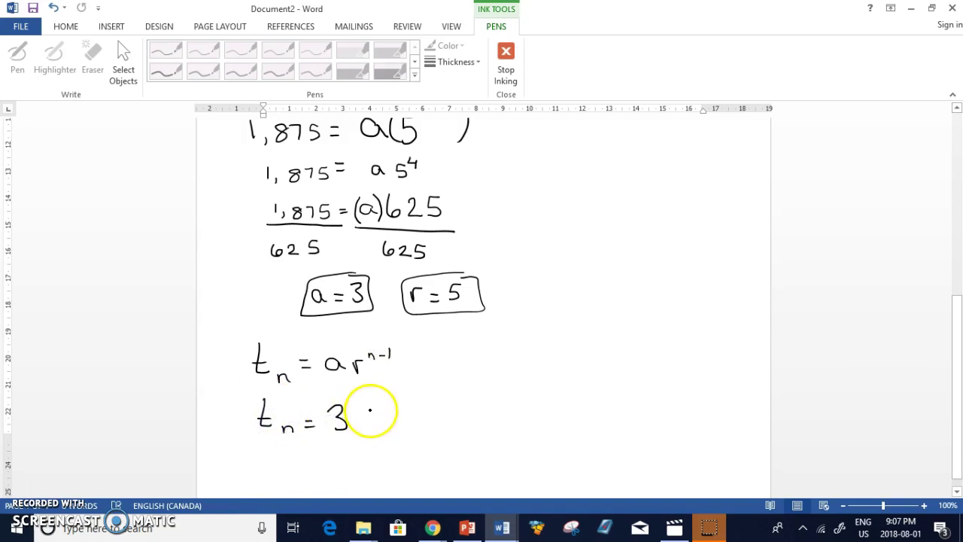
pyautogui.moveTo(360, 413)
pyautogui.mouseDown()
pyautogui.moveTo(385, 434)
pyautogui.moveTo(387, 411)
pyautogui.mouseUp()
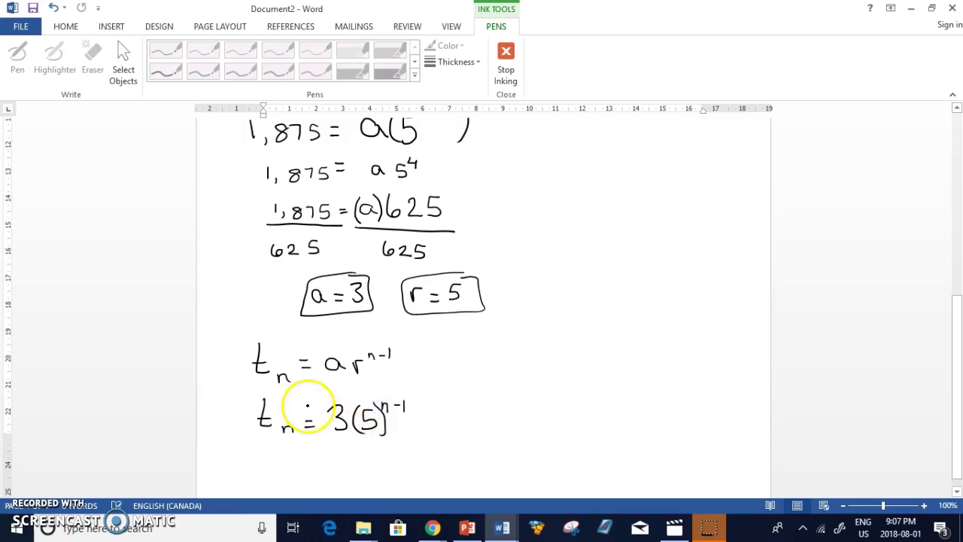
pyautogui.moveTo(298, 391); pyautogui.dragTo(310, 392)
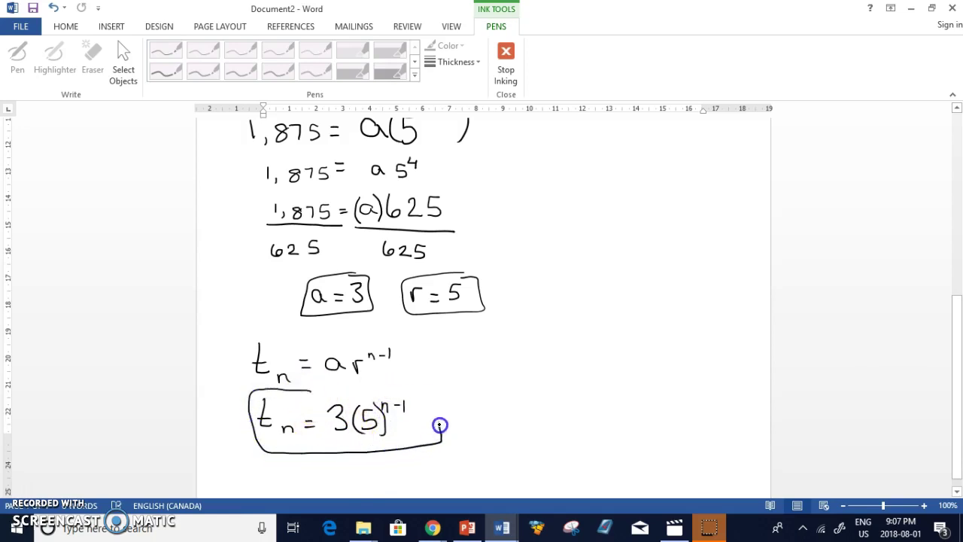
pyautogui.moveTo(325, 387); pyautogui.dragTo(308, 389)
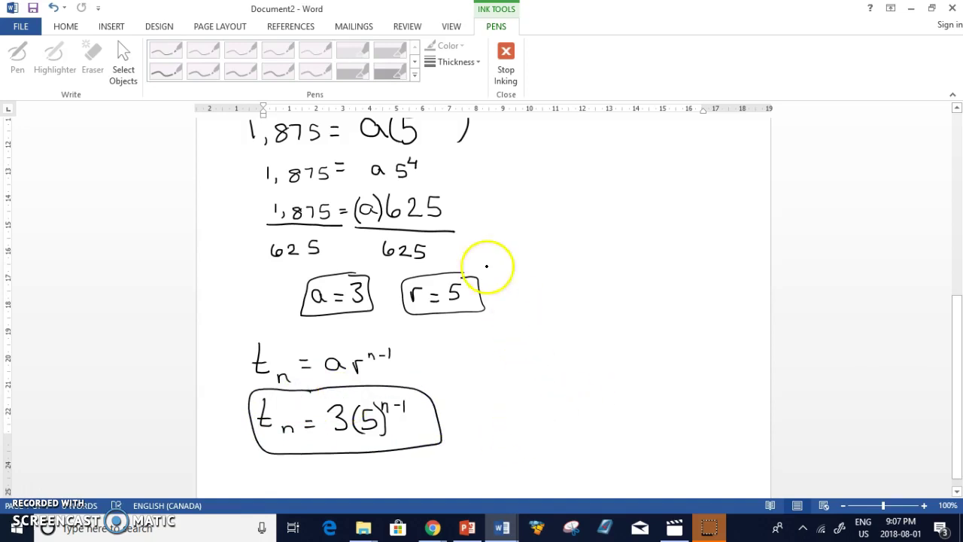
# Step: Draw an arrow from the boxed formula and work out t₁ = 3(5)^(1-1) = 3(5)^0 = 3(1) = 3
pyautogui.moveTo(477, 417); pyautogui.dragTo(526, 297)
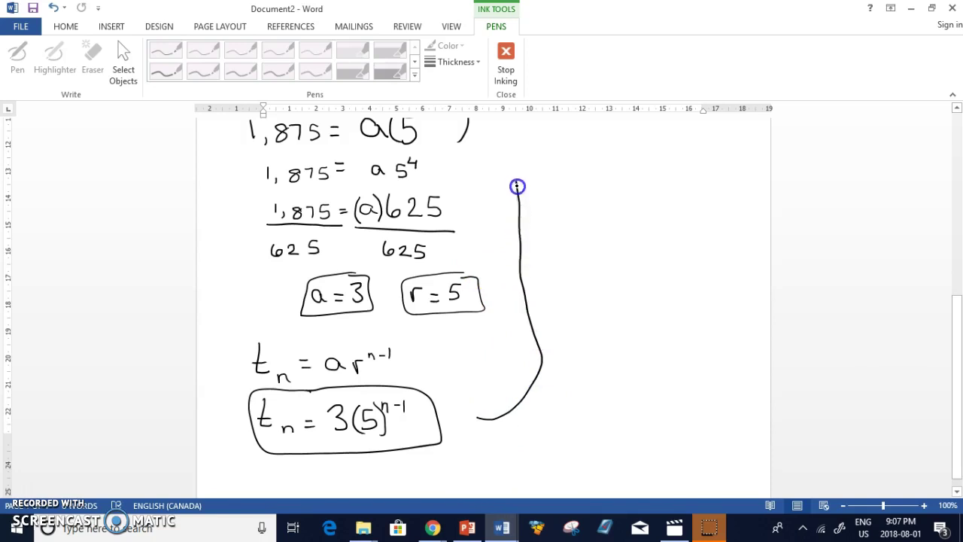
pyautogui.moveTo(530, 167); pyautogui.dragTo(588, 148)
pyautogui.moveTo(579, 153); pyautogui.dragTo(588, 153)
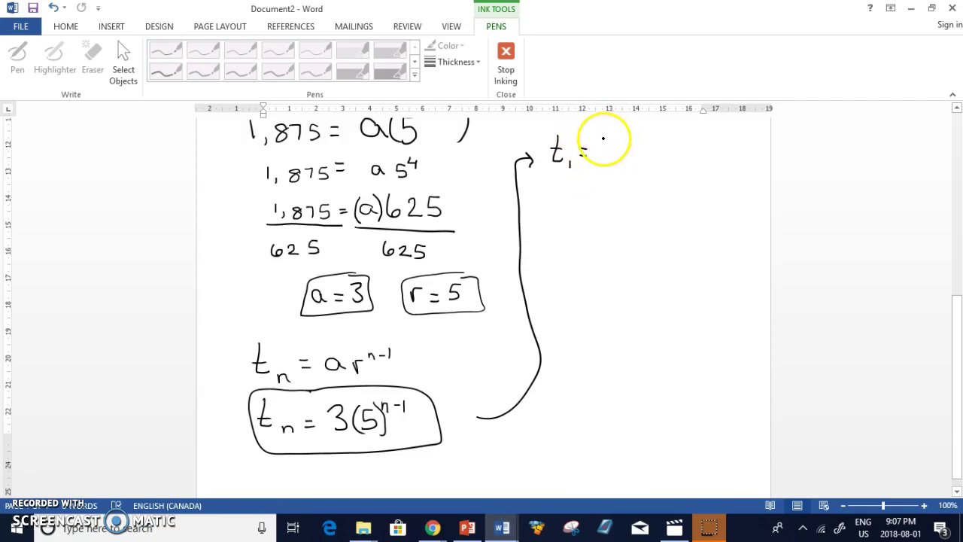
pyautogui.moveTo(600, 139); pyautogui.dragTo(600, 160)
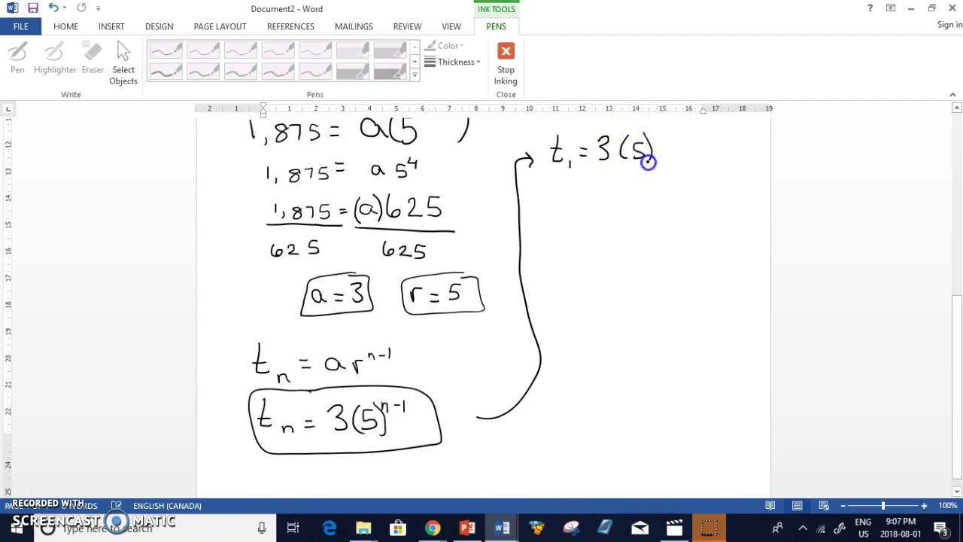
pyautogui.moveTo(652, 134); pyautogui.dragTo(649, 162)
pyautogui.moveTo(675, 120); pyautogui.dragTo(674, 131)
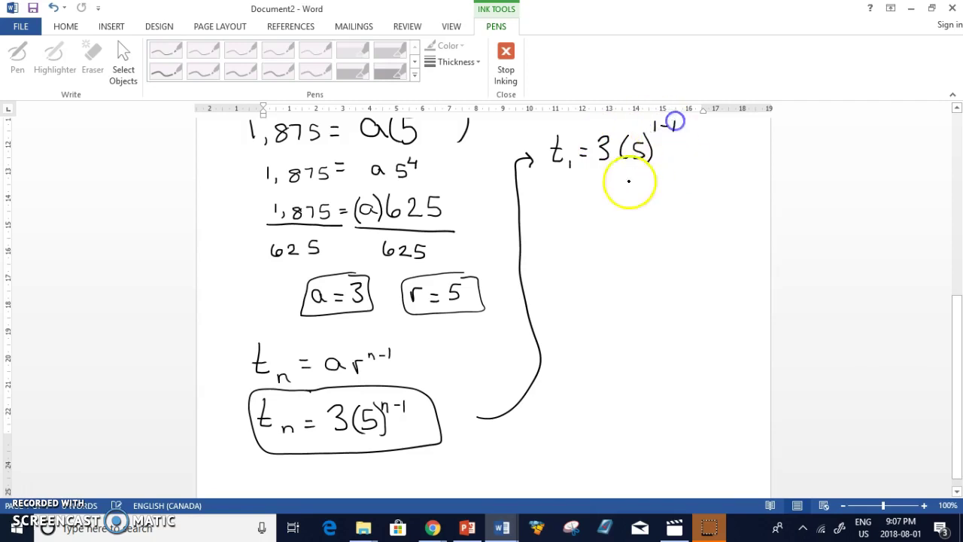
pyautogui.moveTo(578, 179); pyautogui.dragTo(592, 177)
pyautogui.moveTo(580, 184); pyautogui.dragTo(603, 195)
pyautogui.moveTo(626, 179)
pyautogui.mouseDown()
pyautogui.moveTo(628, 192)
pyautogui.moveTo(664, 171)
pyautogui.mouseUp()
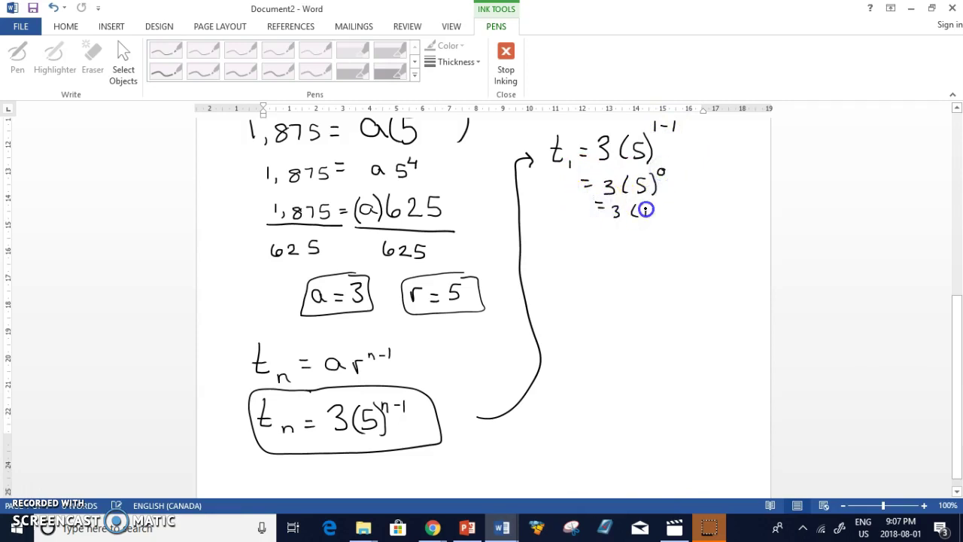
pyautogui.moveTo(639, 204); pyautogui.dragTo(640, 217)
pyautogui.moveTo(648, 201)
pyautogui.mouseDown()
pyautogui.moveTo(652, 218)
pyautogui.moveTo(611, 226)
pyautogui.moveTo(623, 244)
pyautogui.mouseUp()
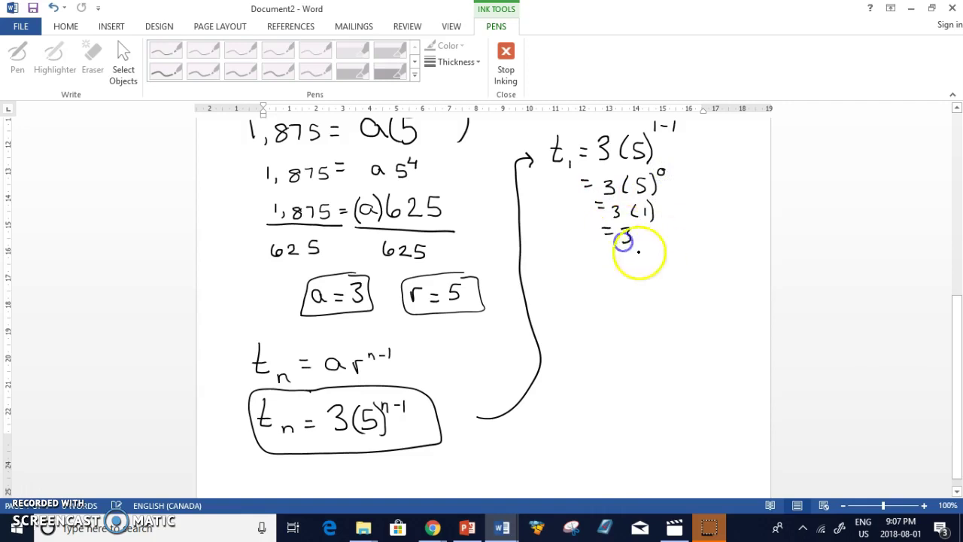
pyautogui.moveTo(580, 220)
pyautogui.mouseDown()
pyautogui.moveTo(584, 261)
pyautogui.moveTo(565, 303)
pyautogui.moveTo(564, 288)
pyautogui.moveTo(582, 309)
pyautogui.mouseUp()
# Step: Work out t₂ = 3(5)^(2-1) = 3(5)^1 = 15 below t₁
pyautogui.click(572, 302)
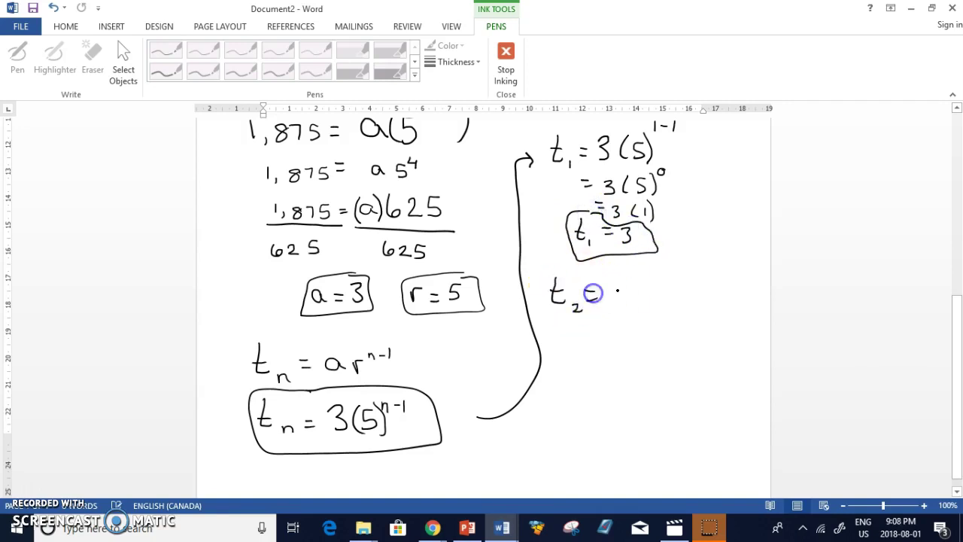
pyautogui.moveTo(649, 295)
pyautogui.mouseDown()
pyautogui.moveTo(656, 275)
pyautogui.moveTo(667, 304)
pyautogui.moveTo(668, 275)
pyautogui.moveTo(677, 281)
pyautogui.mouseUp()
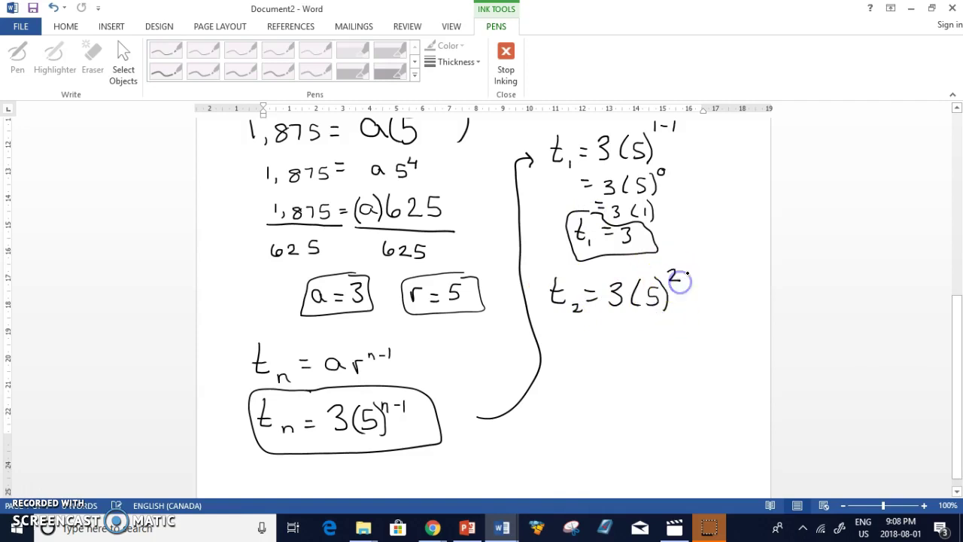
pyautogui.moveTo(584, 325); pyautogui.dragTo(600, 333)
pyautogui.moveTo(608, 328)
pyautogui.mouseDown()
pyautogui.moveTo(666, 344)
pyautogui.moveTo(673, 325)
pyautogui.mouseUp()
pyautogui.moveTo(594, 364); pyautogui.dragTo(605, 369)
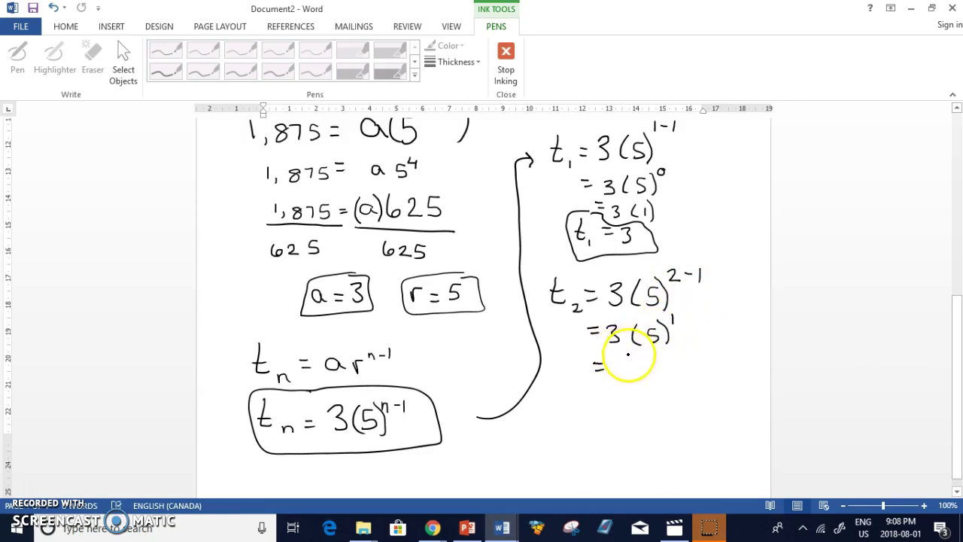
pyautogui.moveTo(621, 357); pyautogui.dragTo(626, 372)
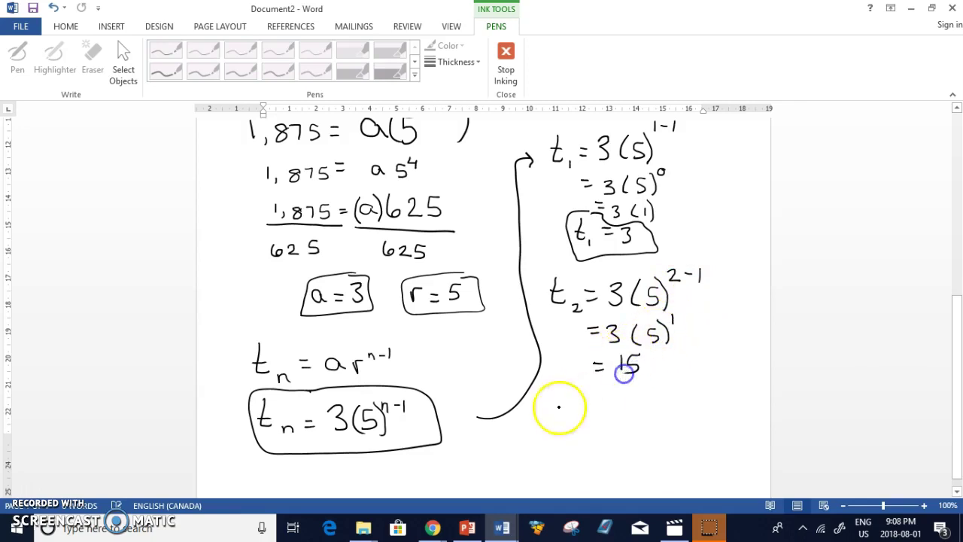
pyautogui.moveTo(560, 392); pyautogui.dragTo(602, 401)
# Step: Work out t₃ = 3(5)^(3-1) = 3(5)² = 3(25) = 75
pyautogui.moveTo(592, 408); pyautogui.dragTo(619, 410)
pyautogui.moveTo(645, 380); pyautogui.dragTo(644, 411)
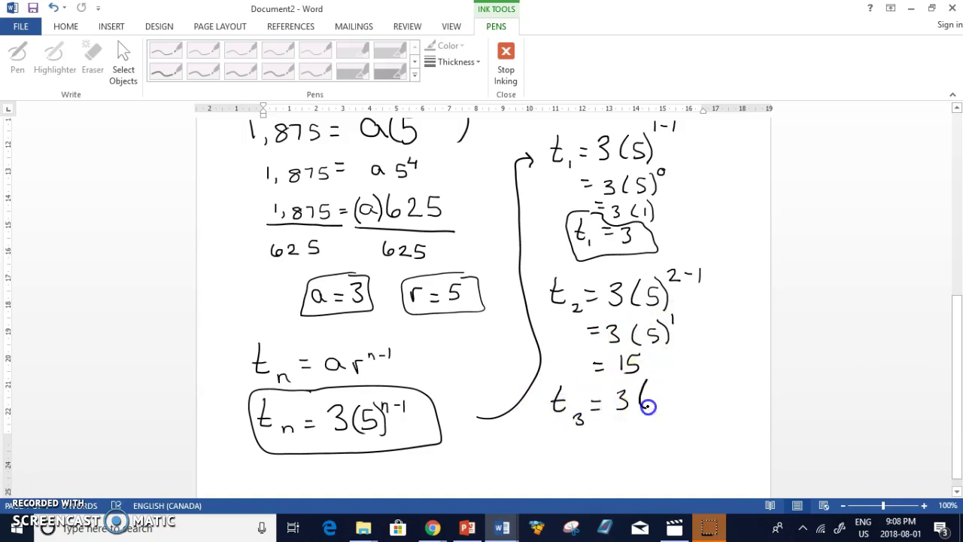
pyautogui.moveTo(672, 380); pyautogui.dragTo(672, 408)
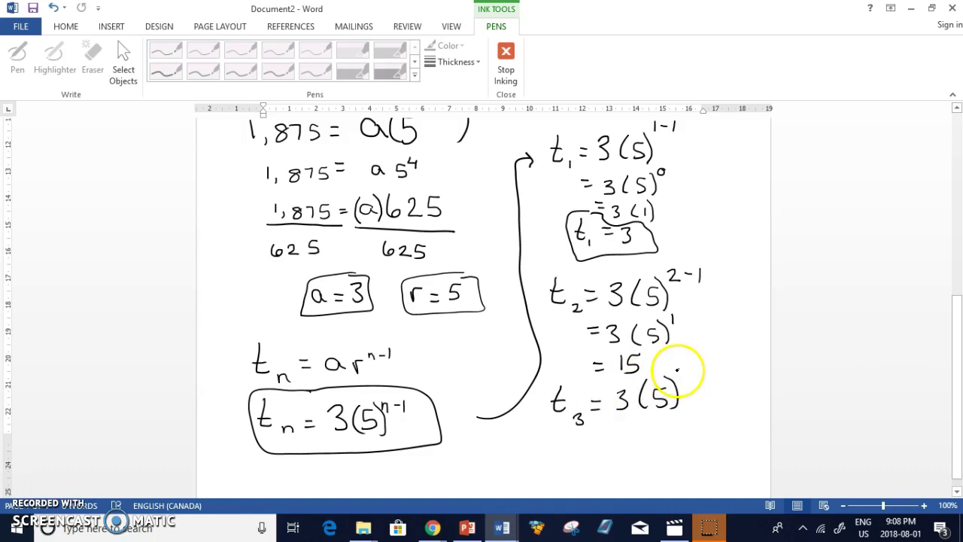
pyautogui.moveTo(677, 369); pyautogui.dragTo(675, 385)
pyautogui.moveTo(588, 422); pyautogui.dragTo(602, 429)
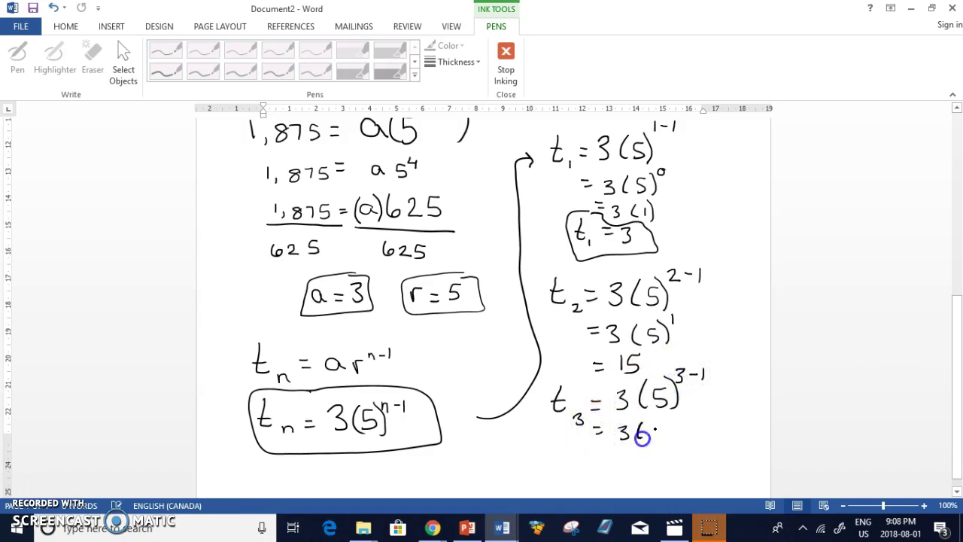
pyautogui.moveTo(665, 421); pyautogui.dragTo(667, 440)
pyautogui.moveTo(602, 452)
pyautogui.mouseDown()
pyautogui.moveTo(635, 454)
pyautogui.moveTo(630, 467)
pyautogui.mouseUp()
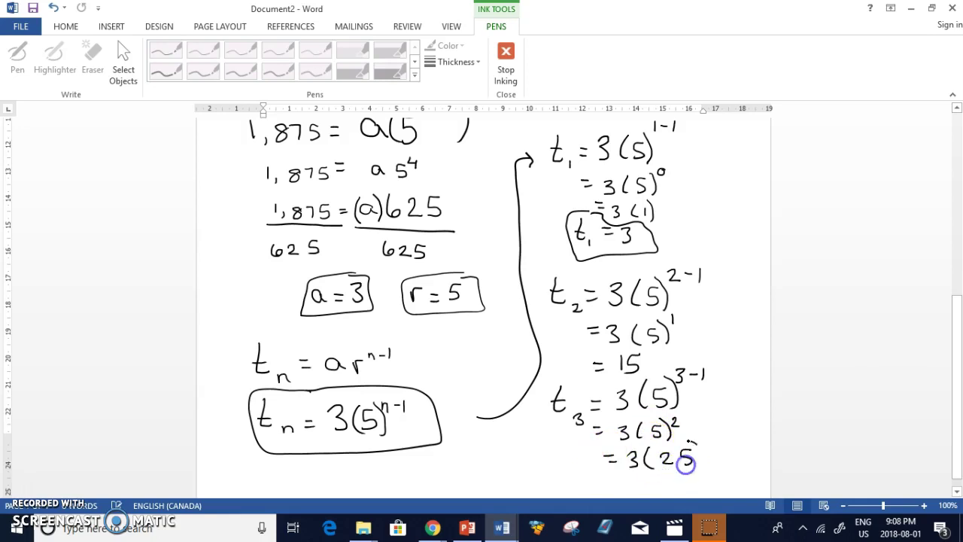
pyautogui.moveTo(691, 442); pyautogui.dragTo(696, 463)
pyautogui.moveTo(621, 477); pyautogui.dragTo(652, 476)
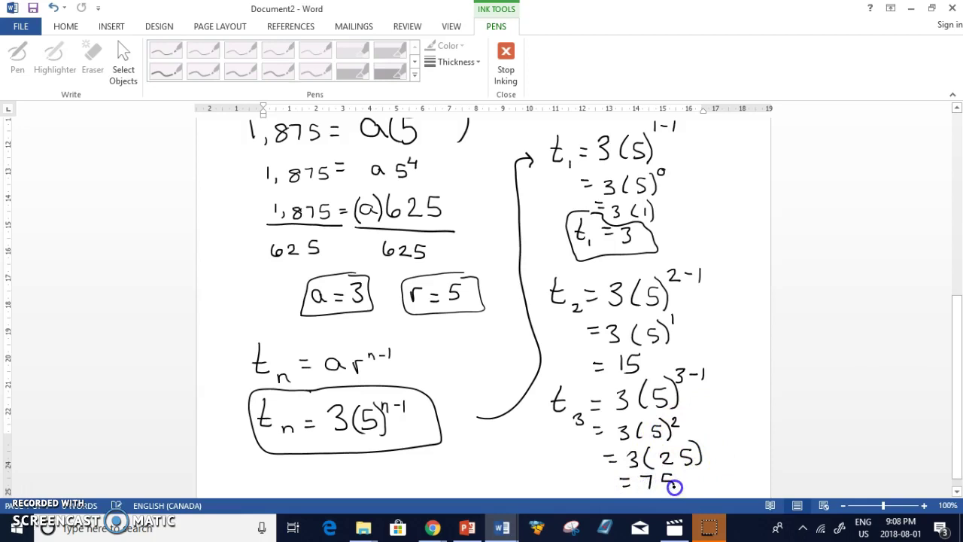